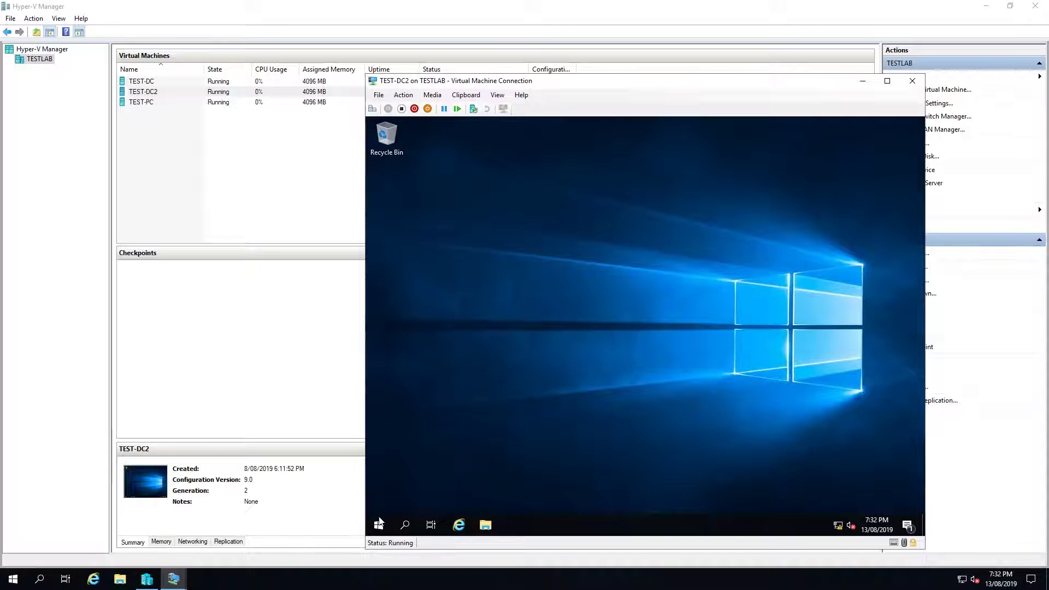
Connect to TEST-DC, select its DHCP shortcut in Administrative Tools, then reselect TEST-DC2 in Hyper-V Manager.
left_click(145, 83)
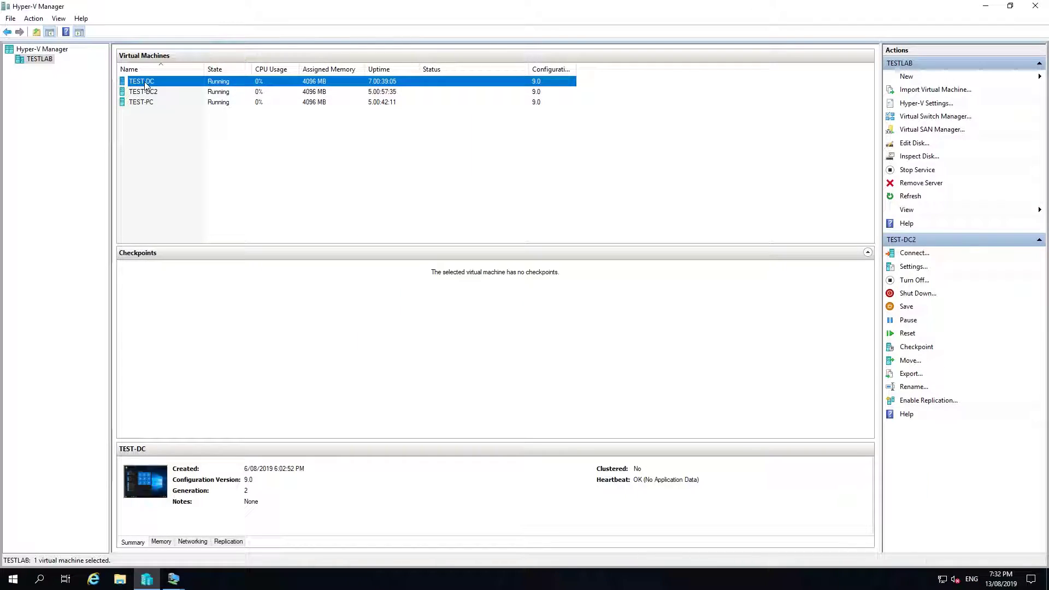
double_click(205, 82)
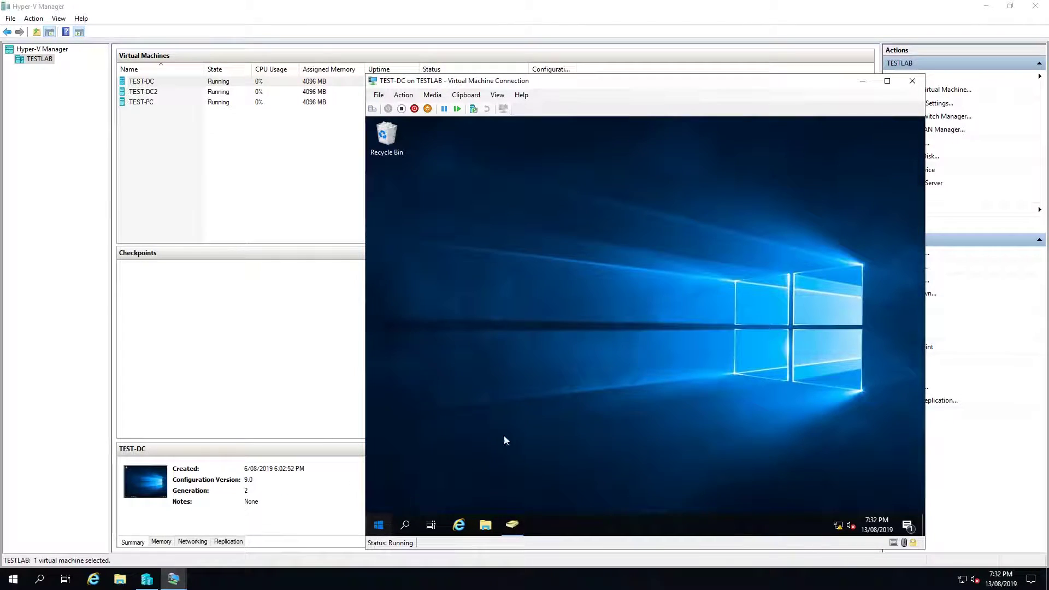
key("super")
key("super")
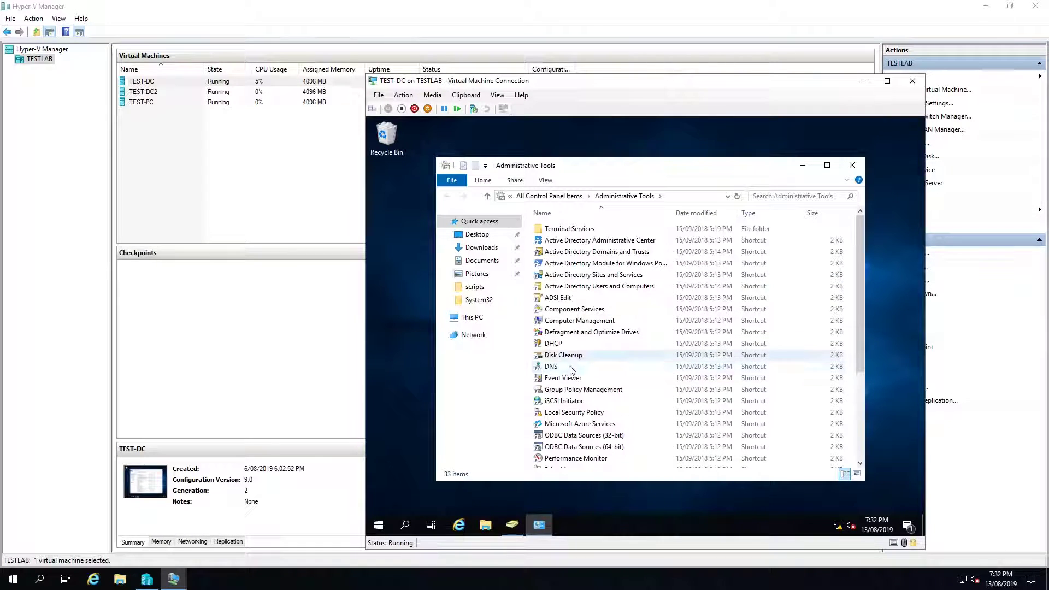
left_click(555, 344)
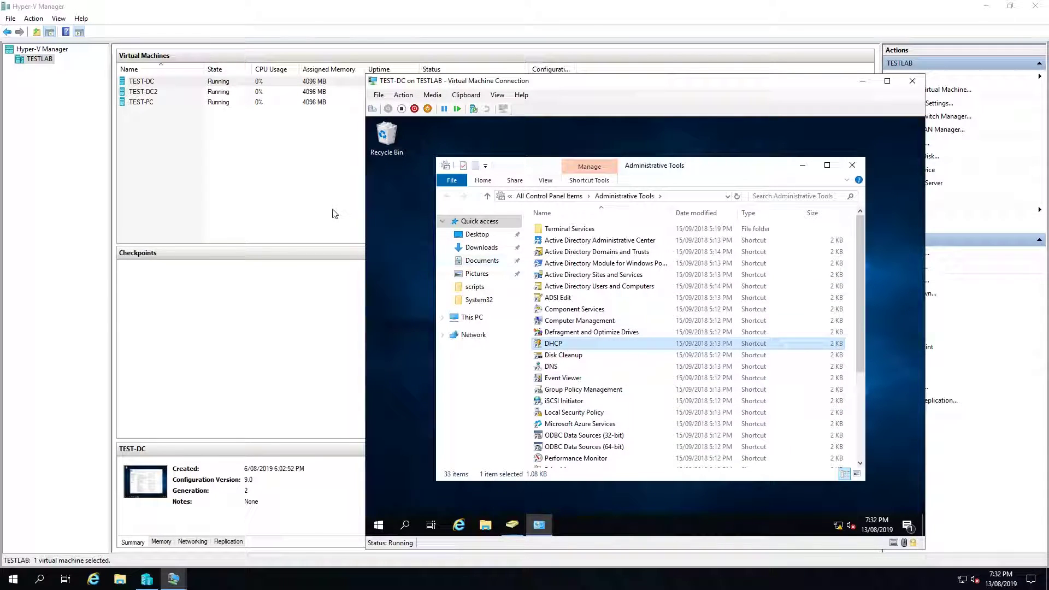
left_click_drag(205, 167, 159, 93)
left_click(159, 93)
Connect to TEST-DC2 and open its Windows Administrative Tools folder from the Start menu.
double_click(158, 93)
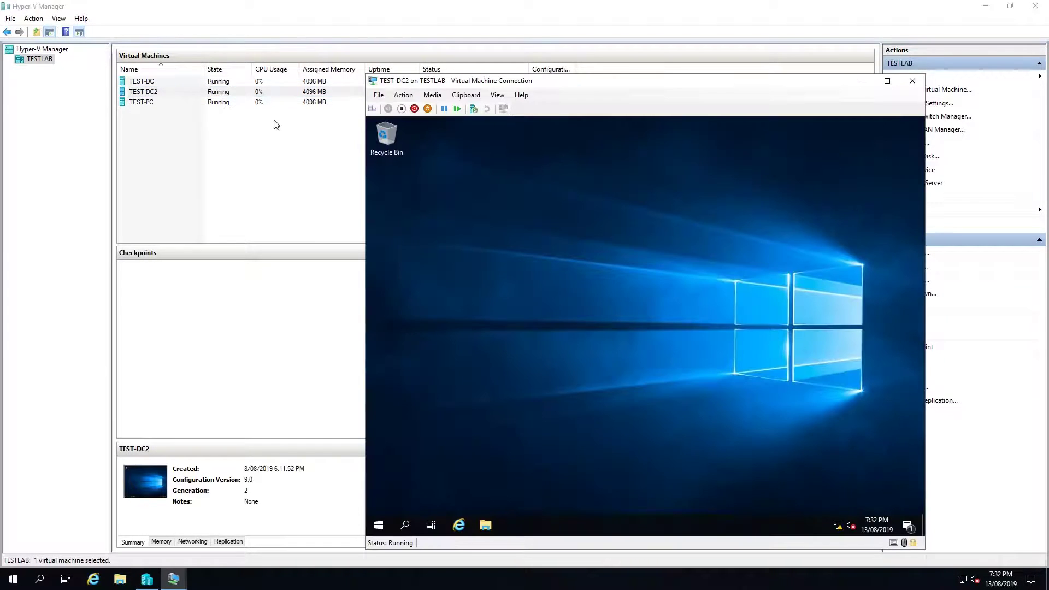
left_click(378, 524)
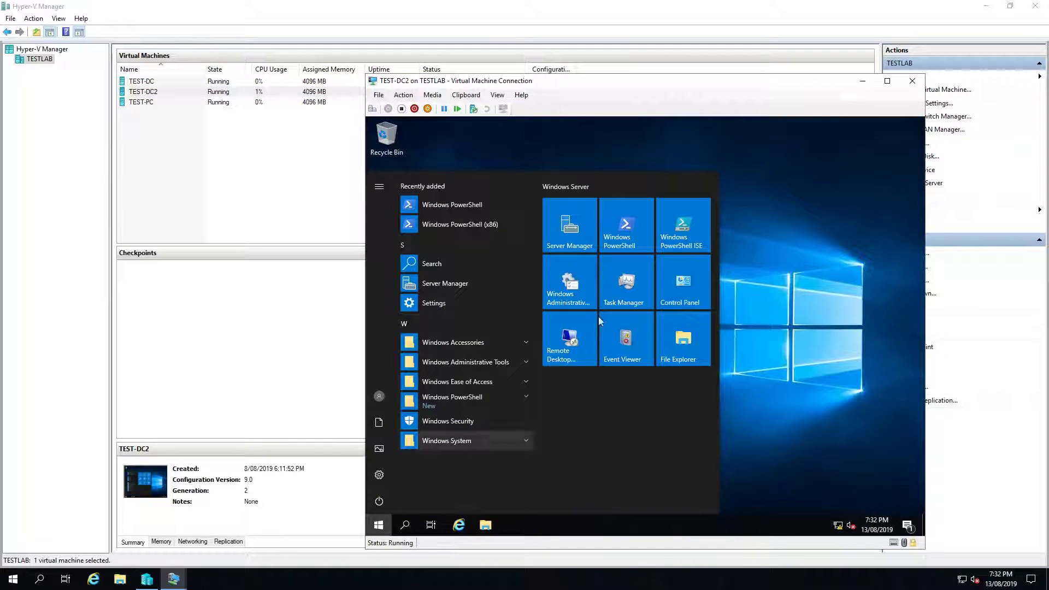
left_click(563, 298)
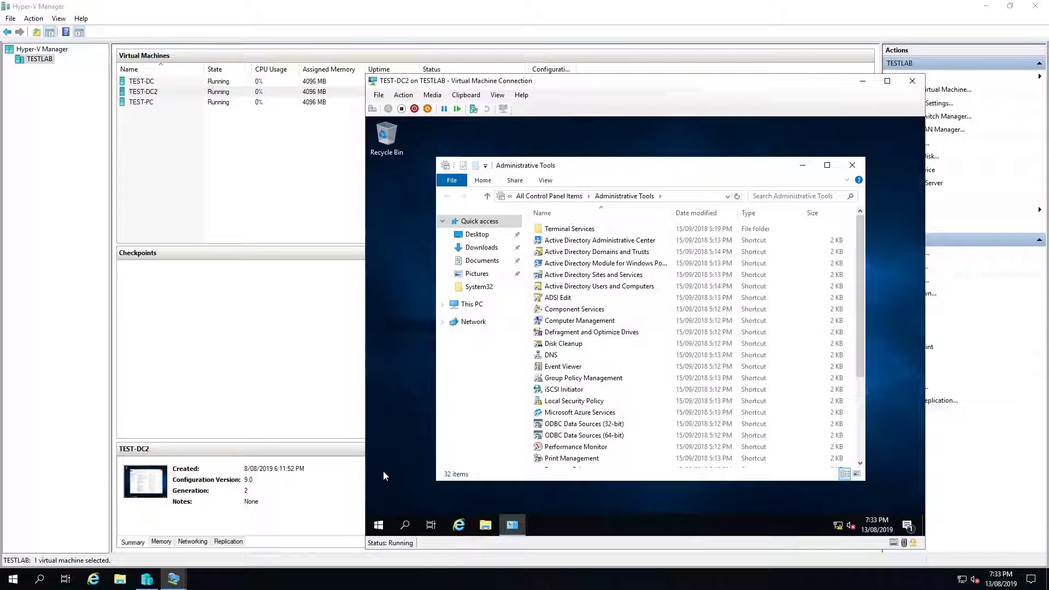
left_click(379, 526)
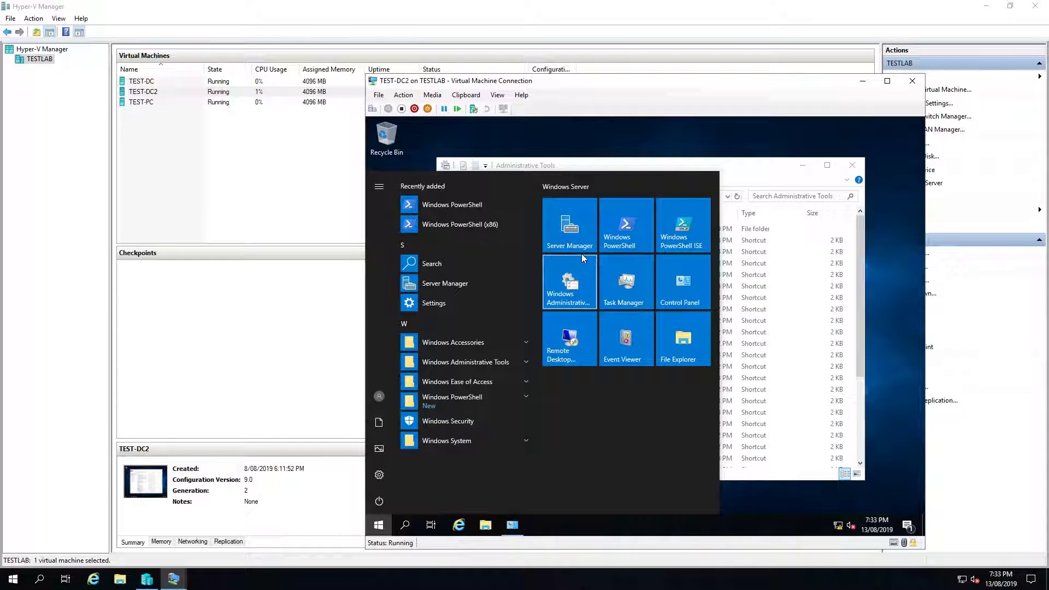
Launch Server Manager and start a role-based Add Roles and Features install targeting TEST-DC2.
left_click(572, 237)
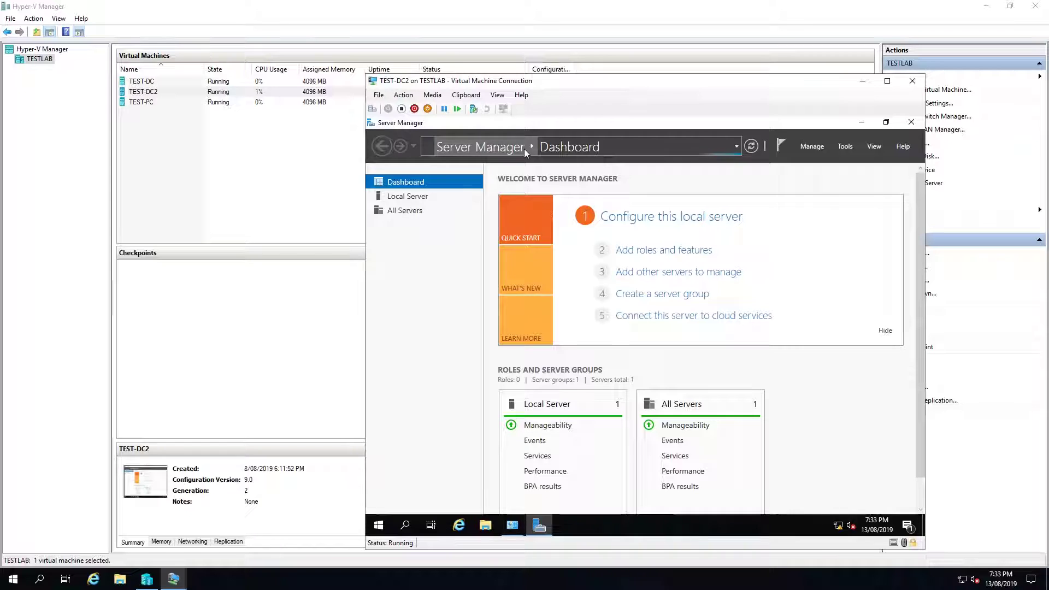
left_click(813, 149)
left_click(826, 163)
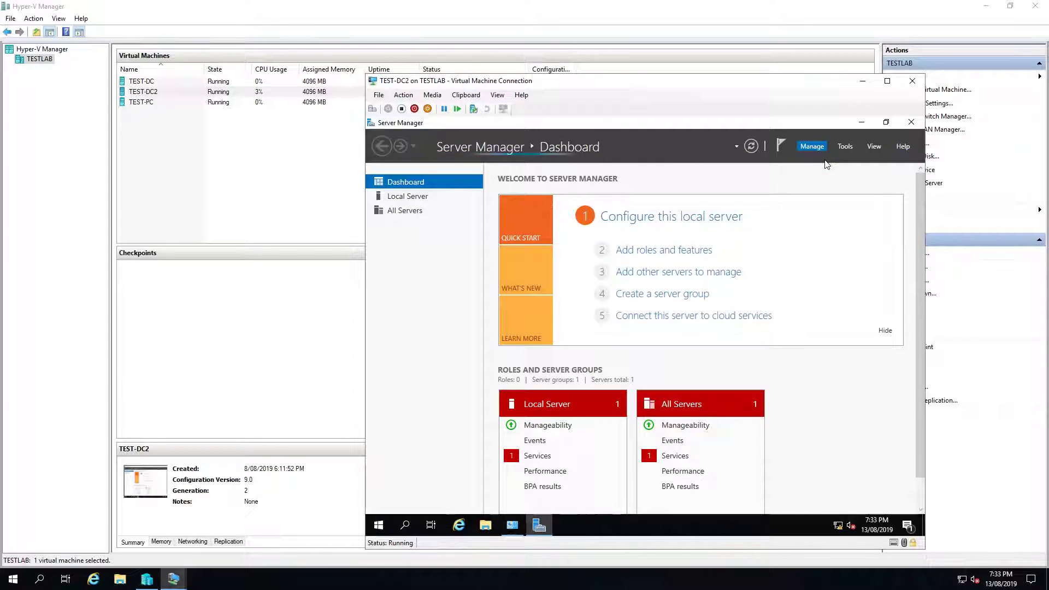
left_click(673, 425)
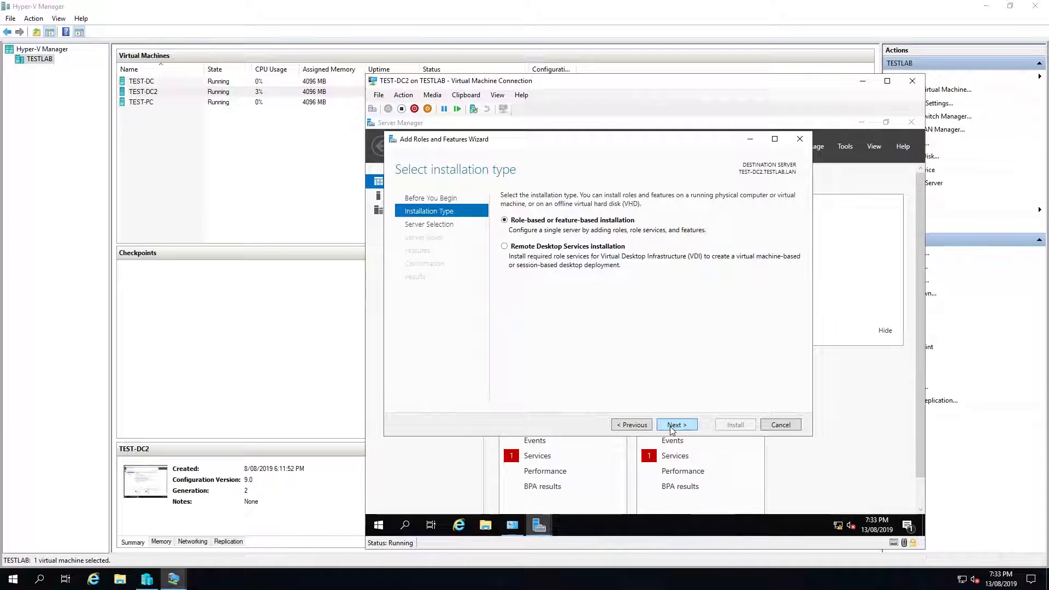
left_click(671, 426)
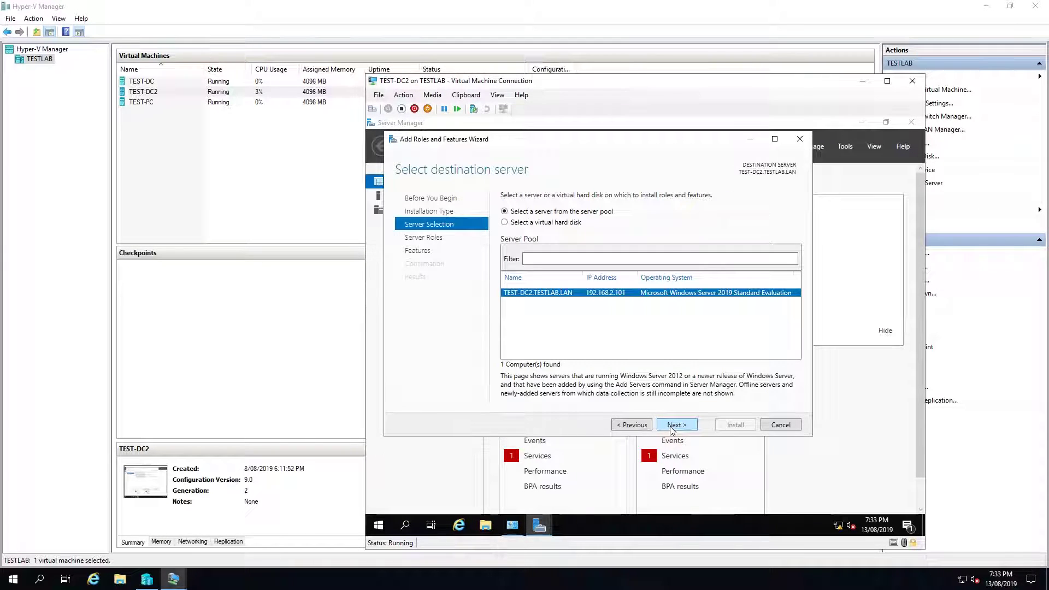
left_click(672, 426)
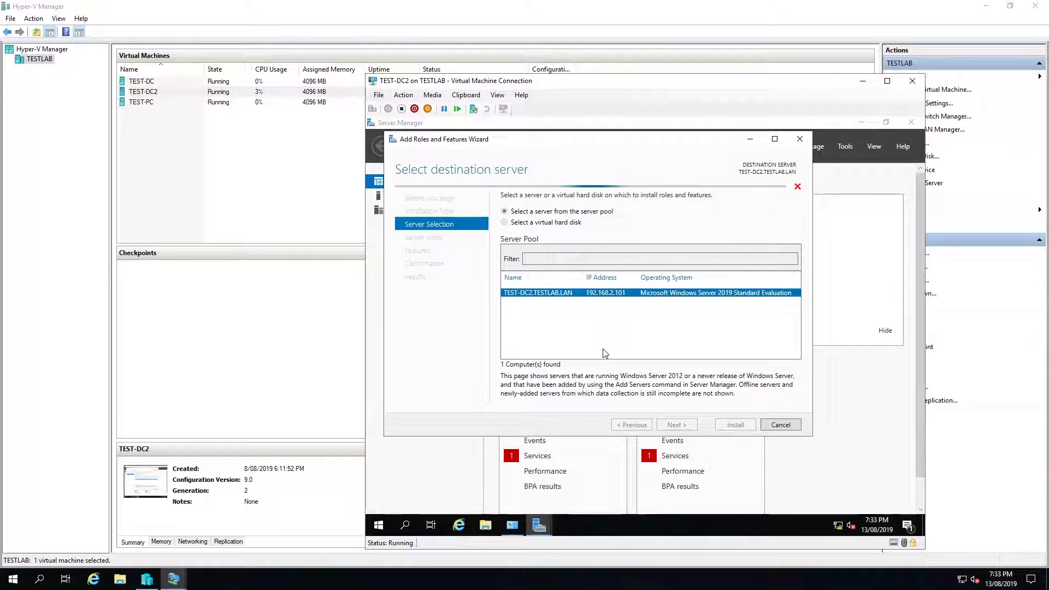
Select the DHCP Server role with its management tools and install it.
left_click(516, 281)
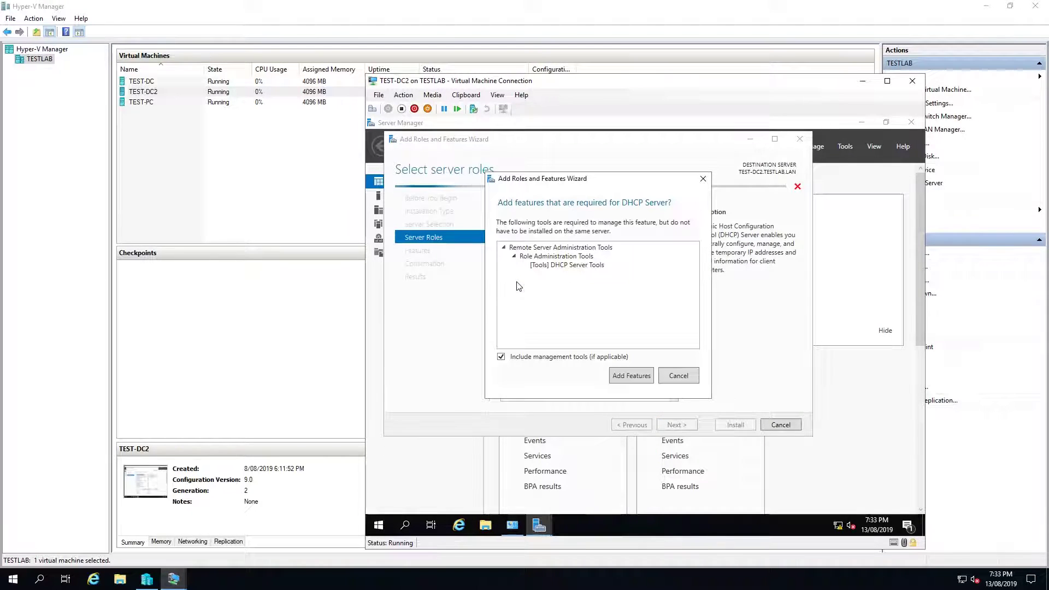
left_click(629, 376)
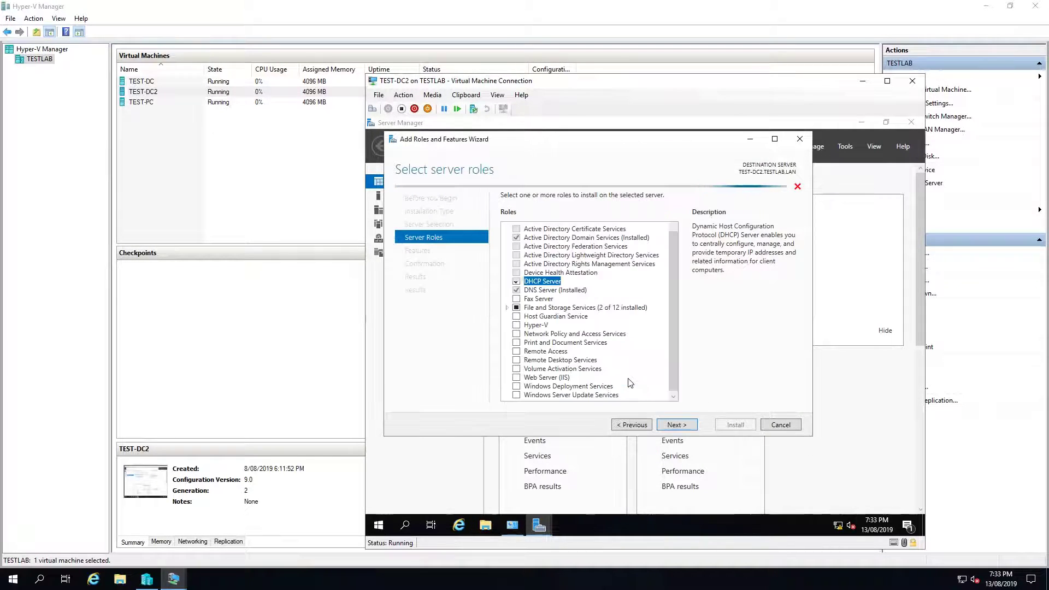
left_click(676, 425)
left_click(676, 425)
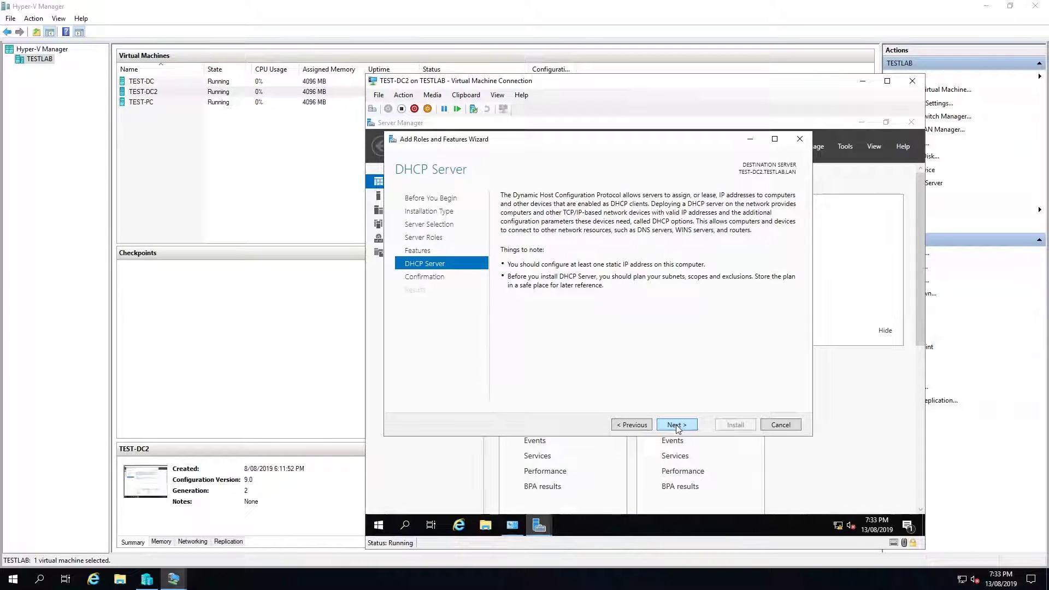
left_click(676, 425)
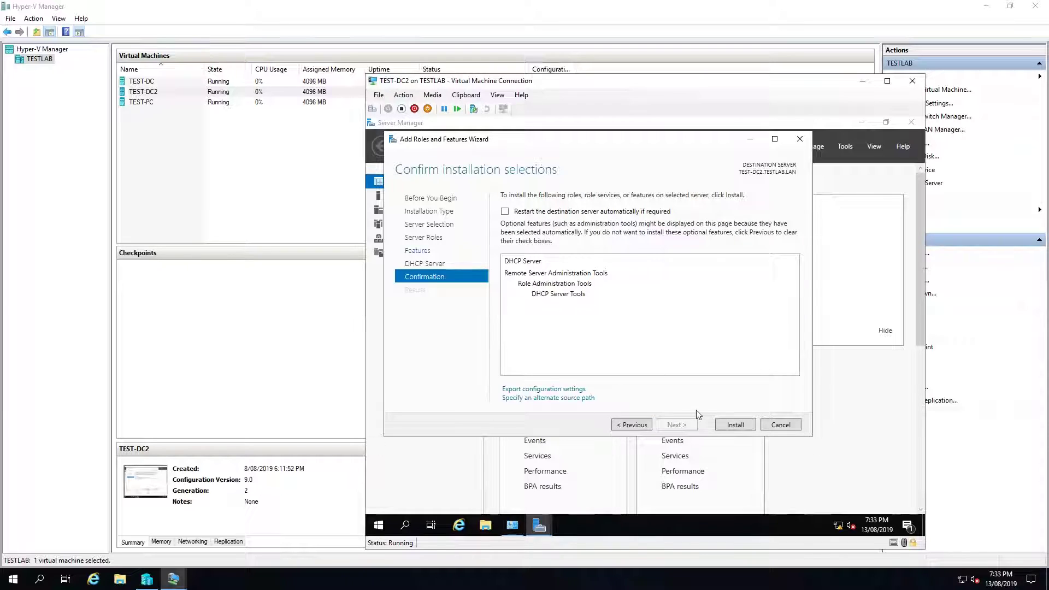
left_click(735, 425)
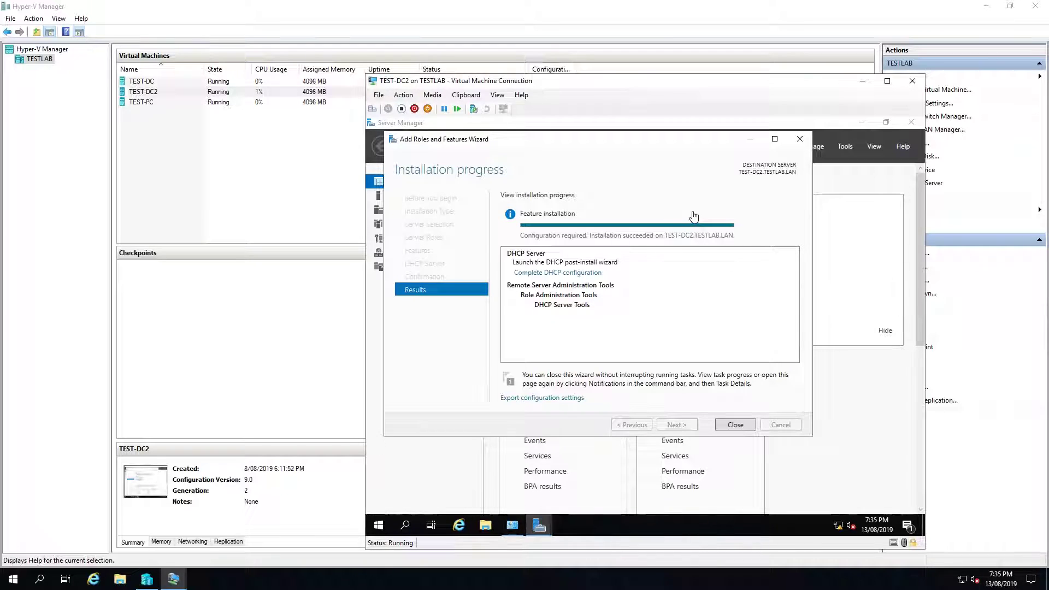
Run the DHCP post-install configuration, authorizing TEST-DC2 with administrator credentials, and close its summary.
left_click(581, 273)
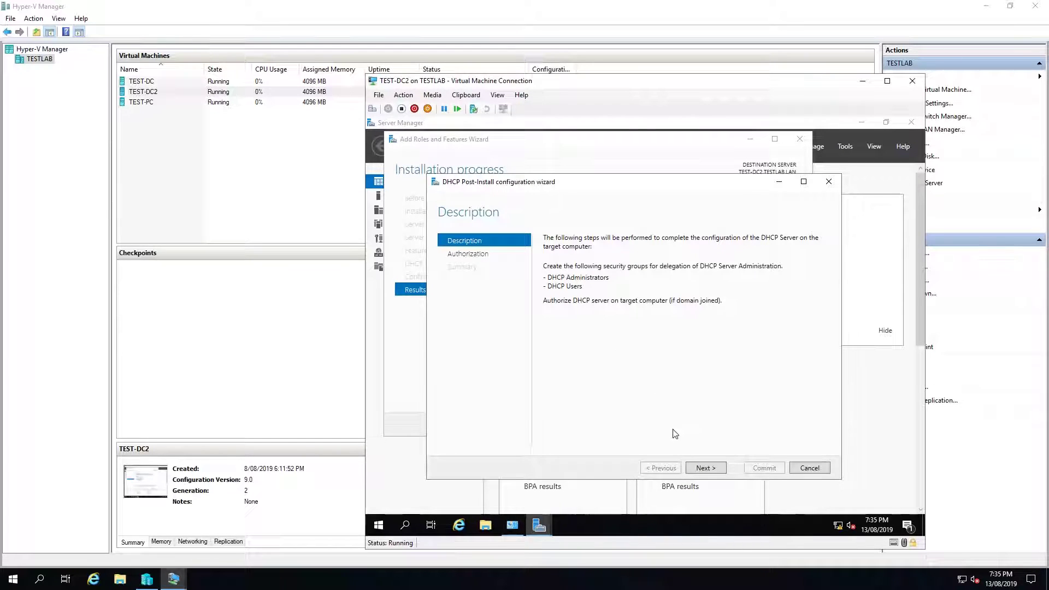
left_click(706, 468)
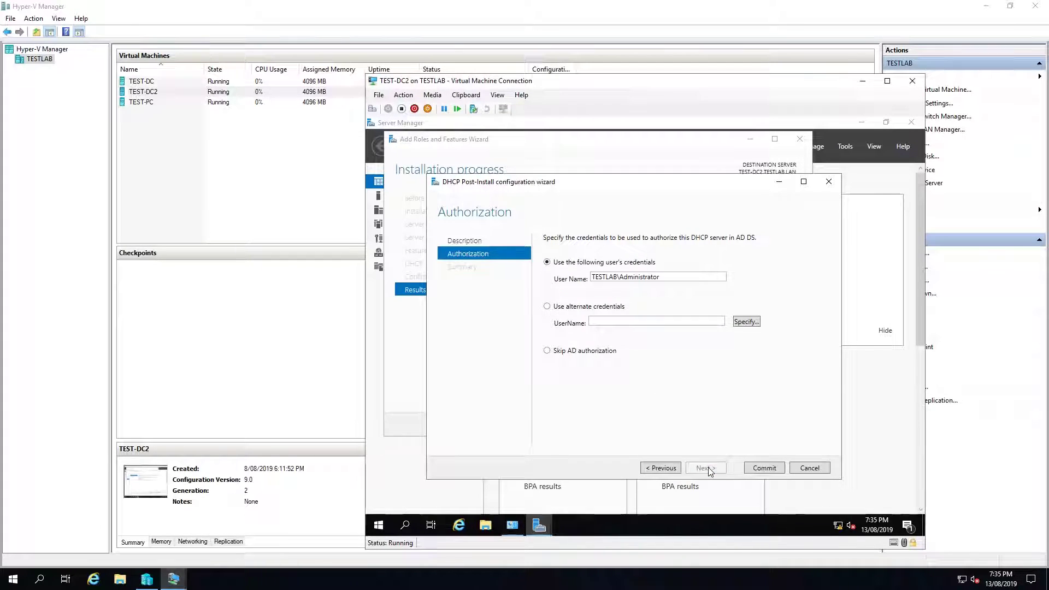
left_click(762, 469)
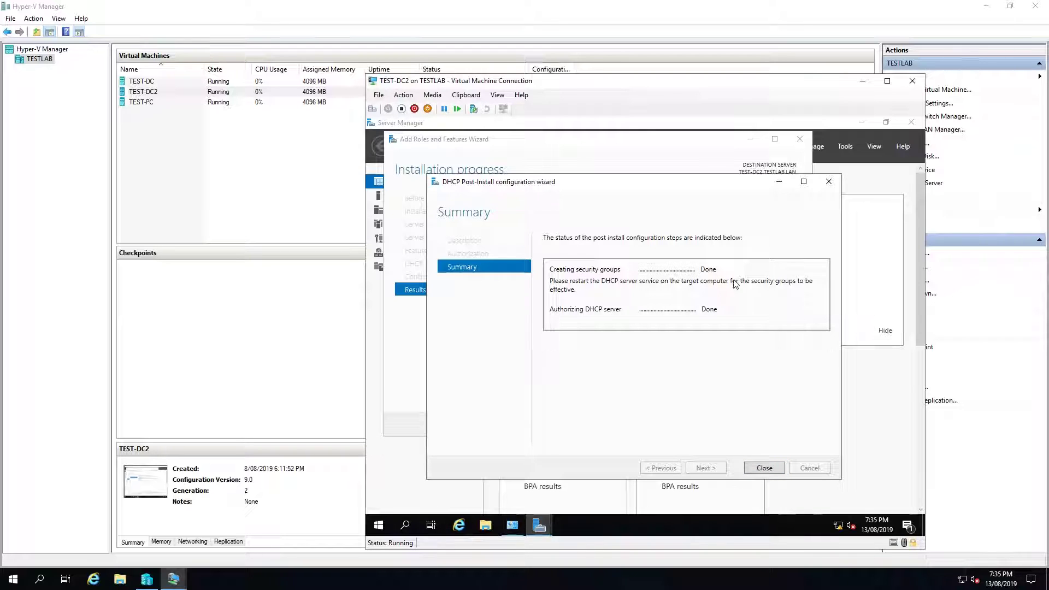
left_click(764, 468)
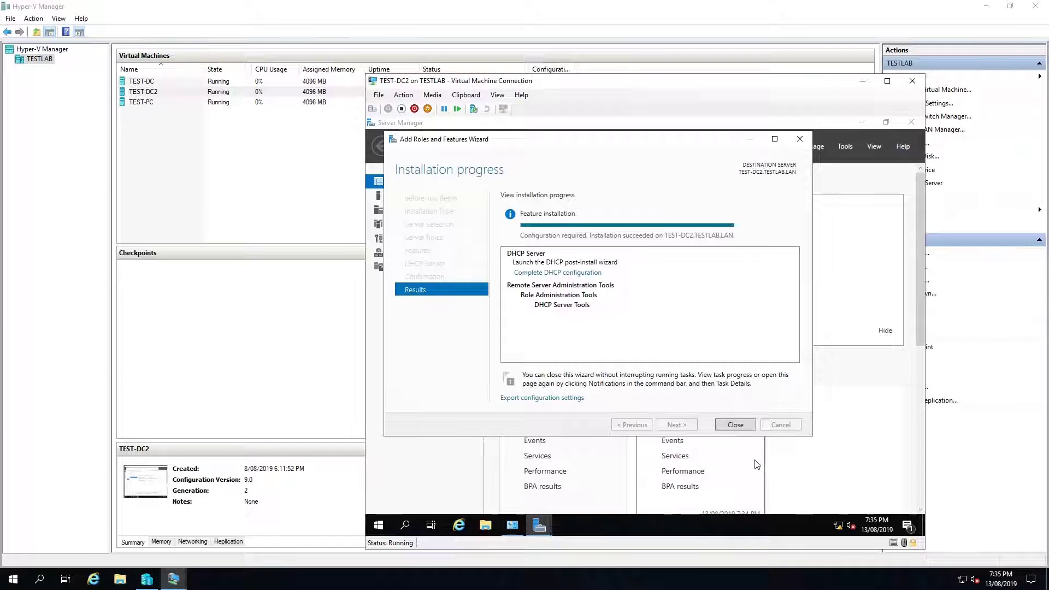
Close the roles wizard, open the DHCP console maximized, and expand test-dc2.testlab.lan's IPv4 node.
left_click(743, 429)
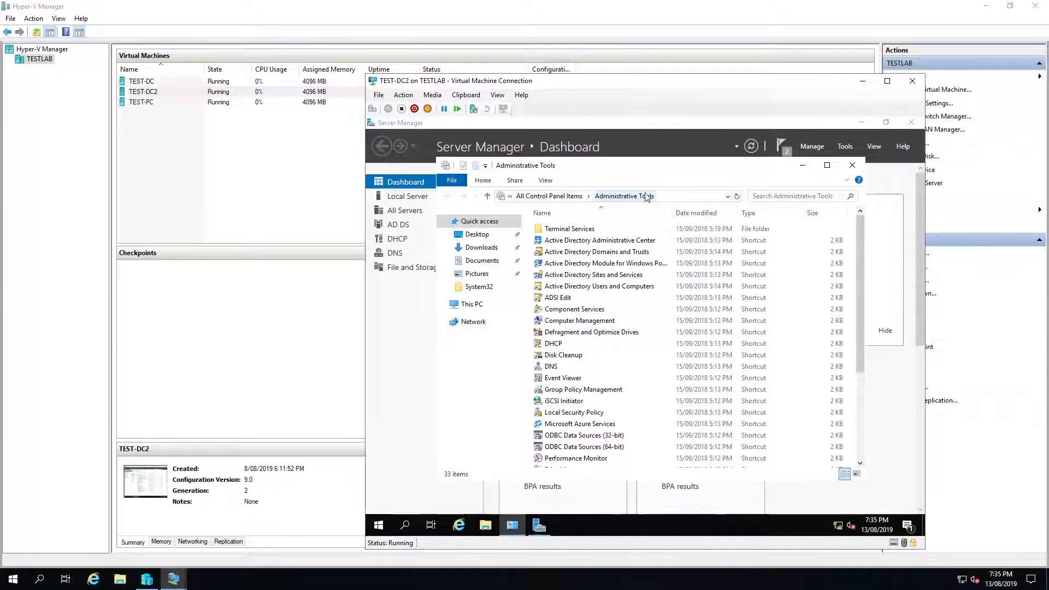
left_click(559, 347)
double_click(560, 347)
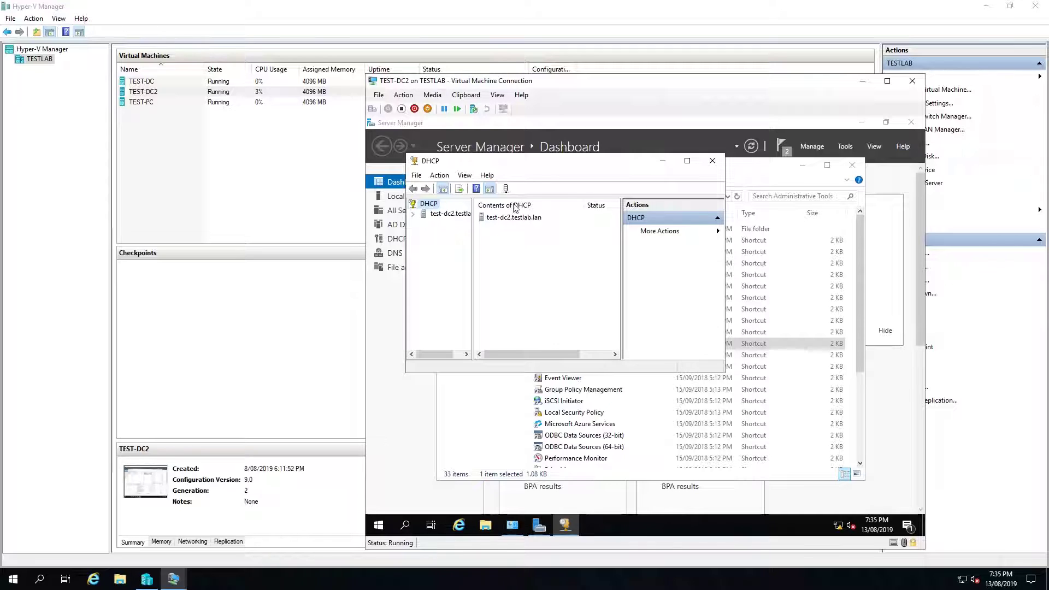
left_click(413, 214)
left_click(423, 224)
double_click(527, 165)
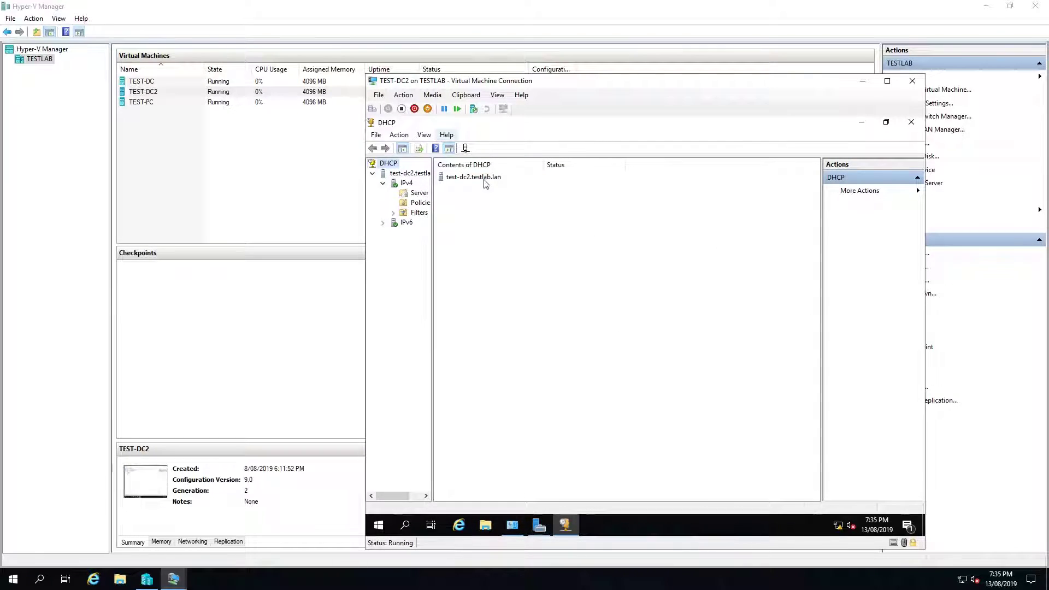
On TEST-DC, open the maximized DHCP console, expand IPv4, and launch Configure Failover.
double_click(181, 84)
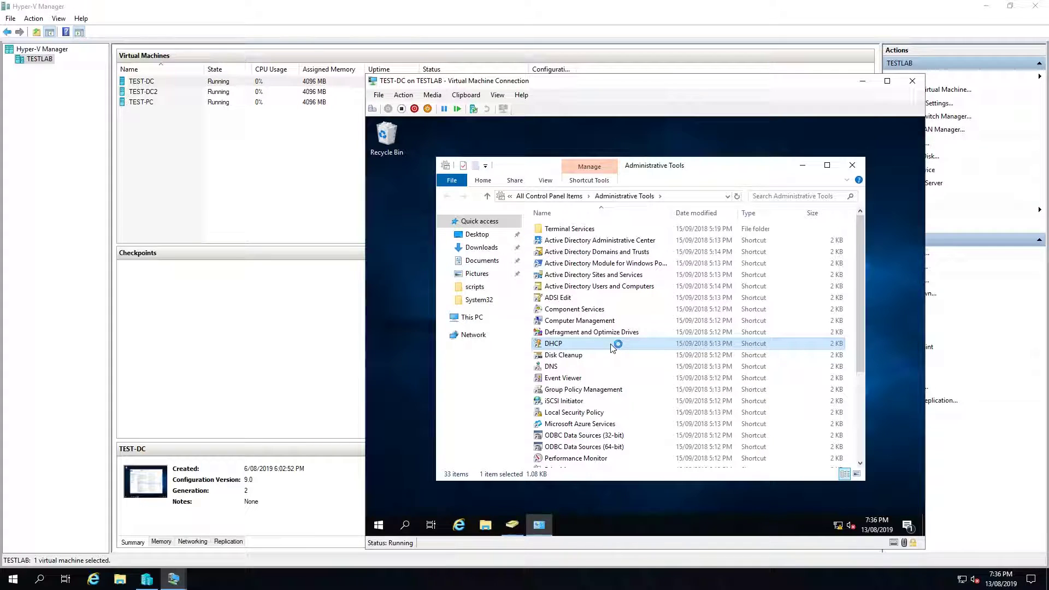
double_click(612, 347)
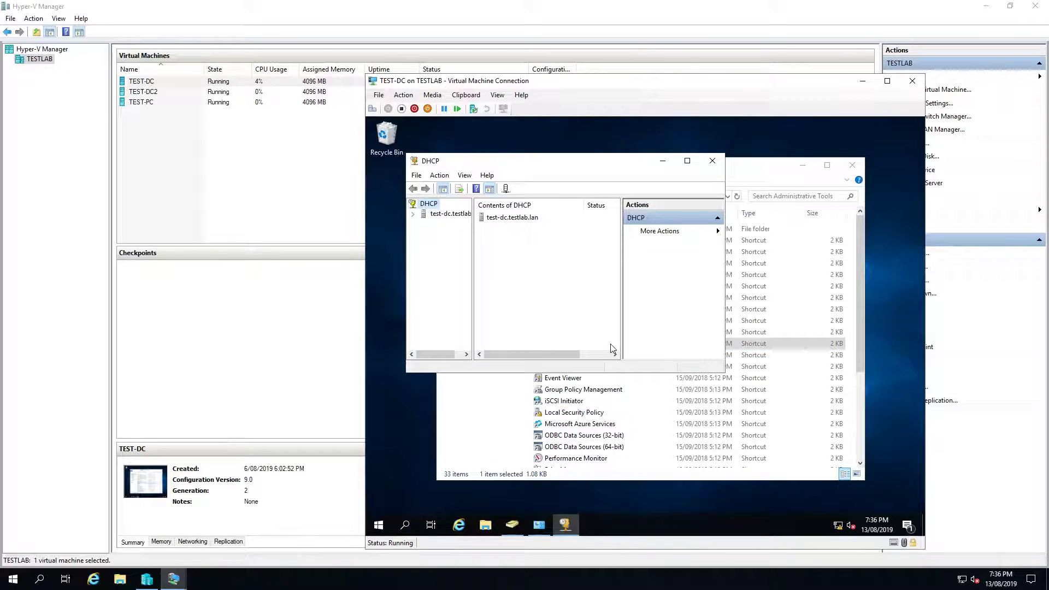
double_click(494, 161)
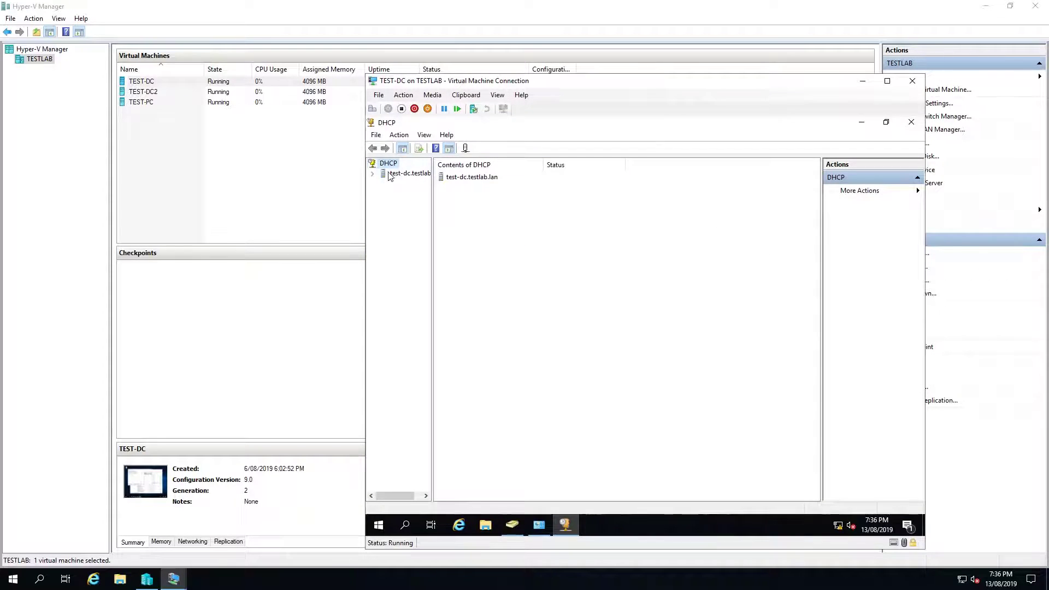
double_click(388, 179)
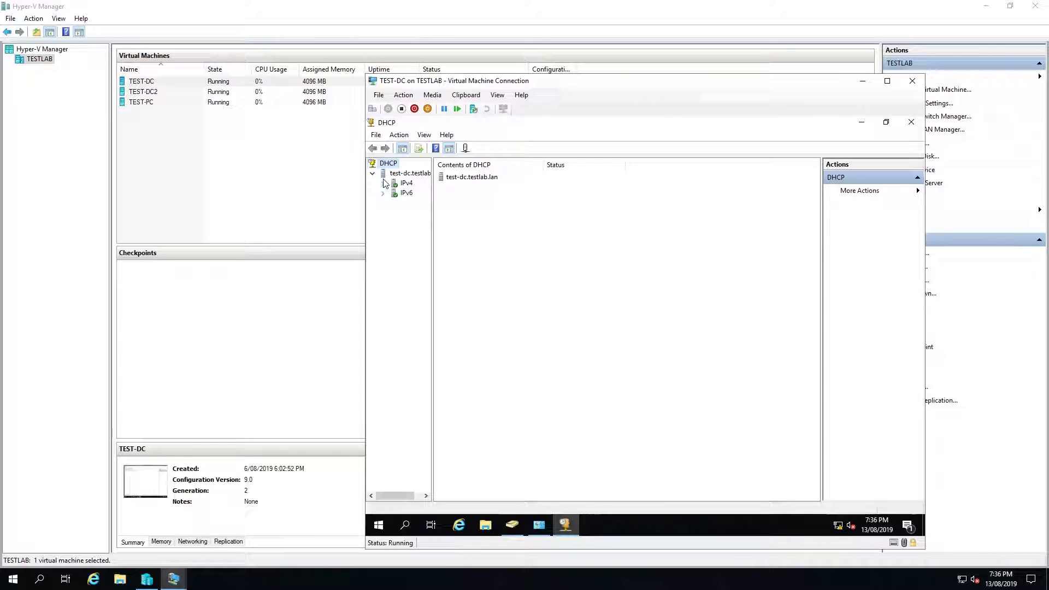
double_click(398, 187)
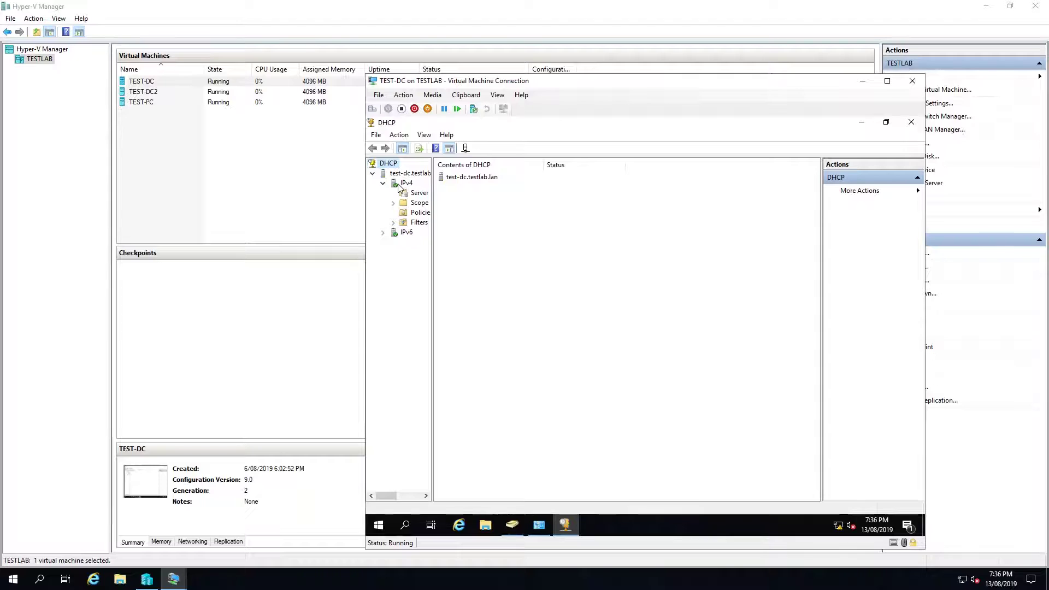
right_click(400, 184)
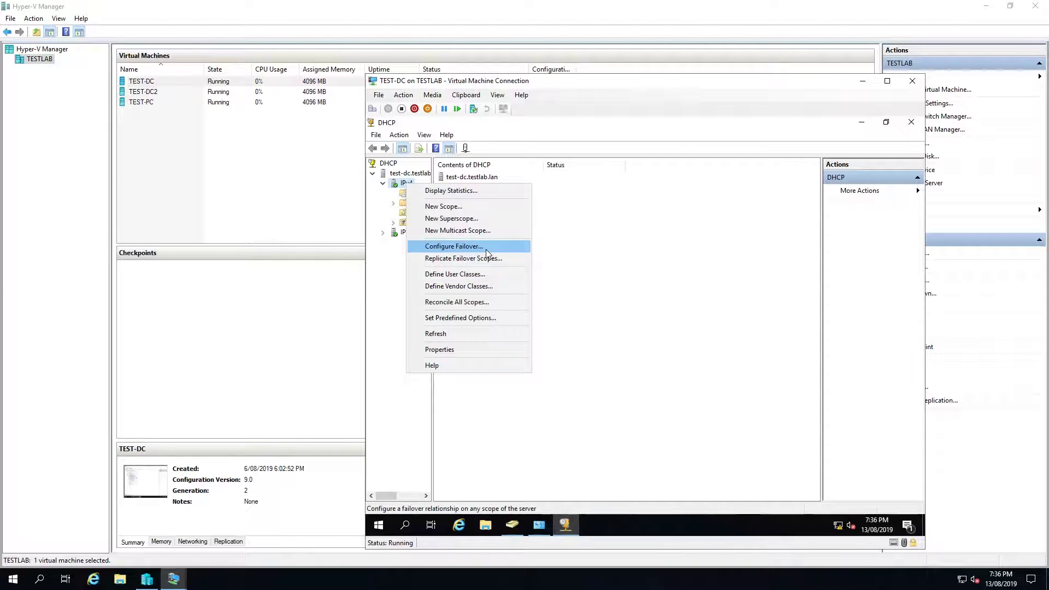
left_click(486, 251)
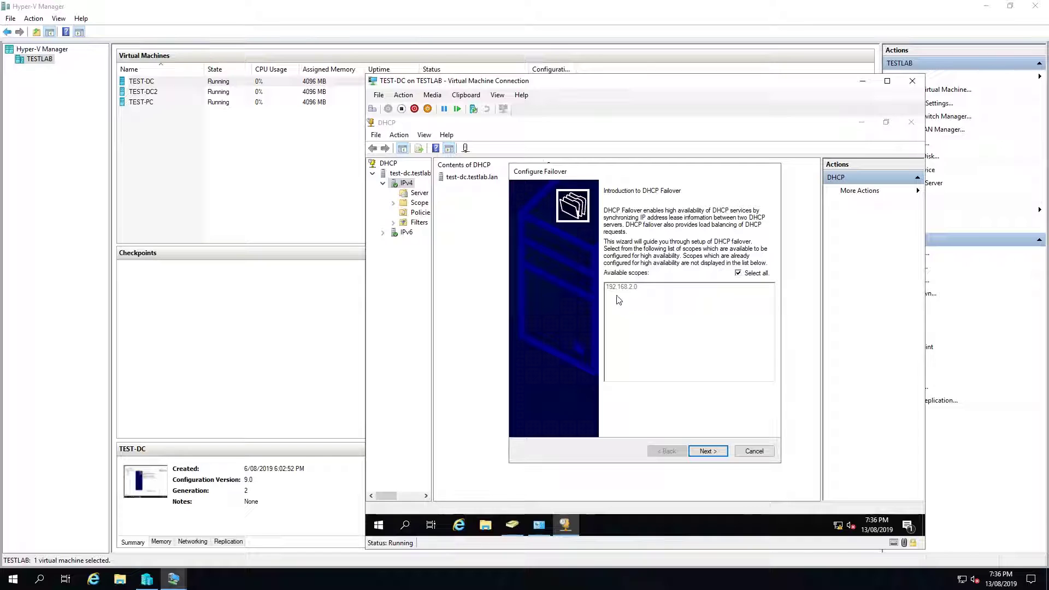
Add test-dc2.testlab.lan from the authorized DHCP servers as the failover partner server.
left_click(708, 451)
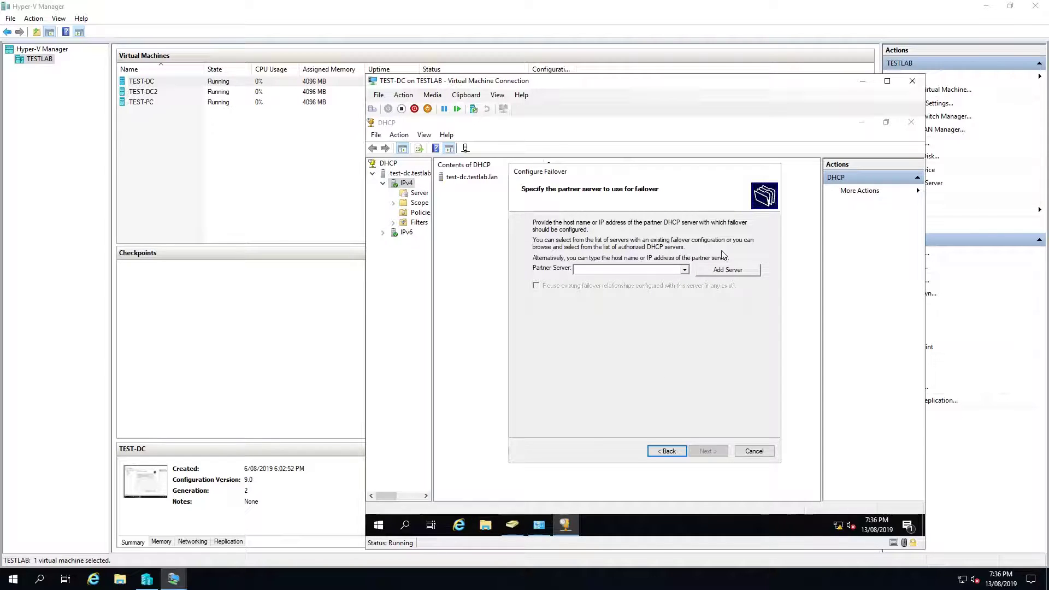
left_click(684, 270)
left_click(684, 270)
left_click(713, 273)
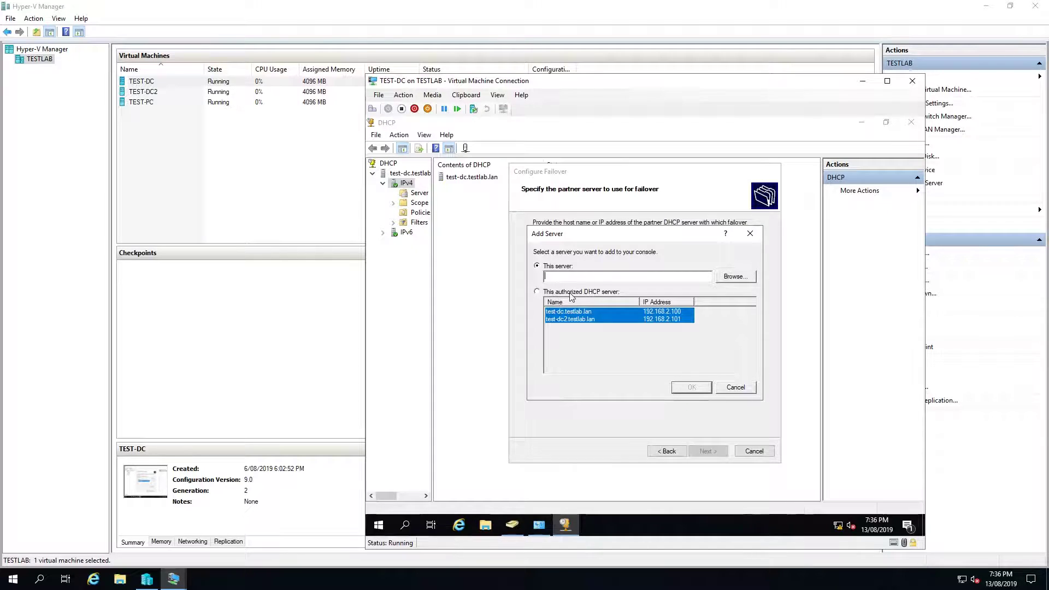
left_click(537, 292)
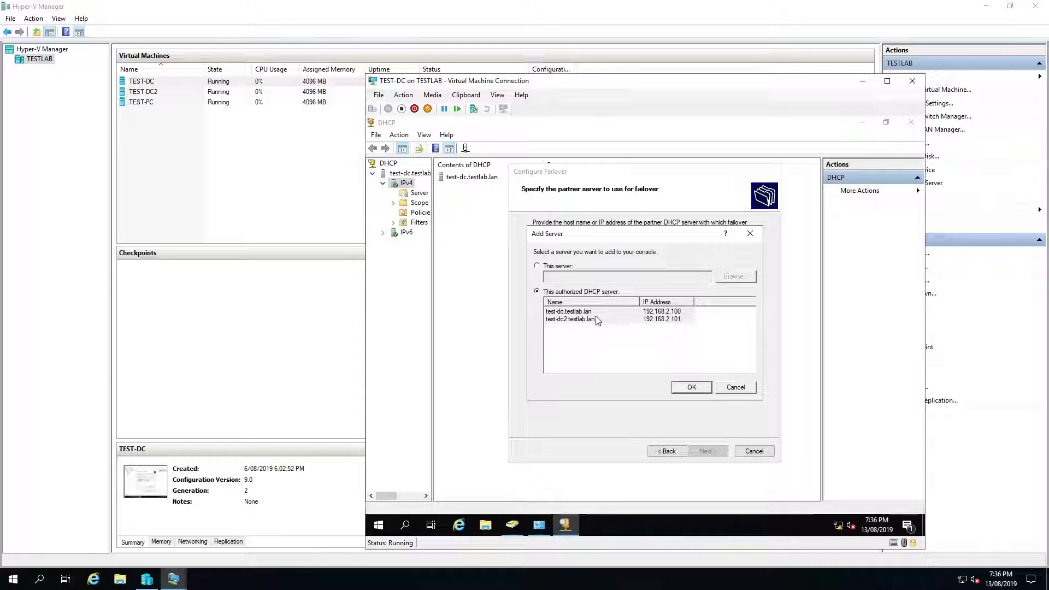
left_click(581, 322)
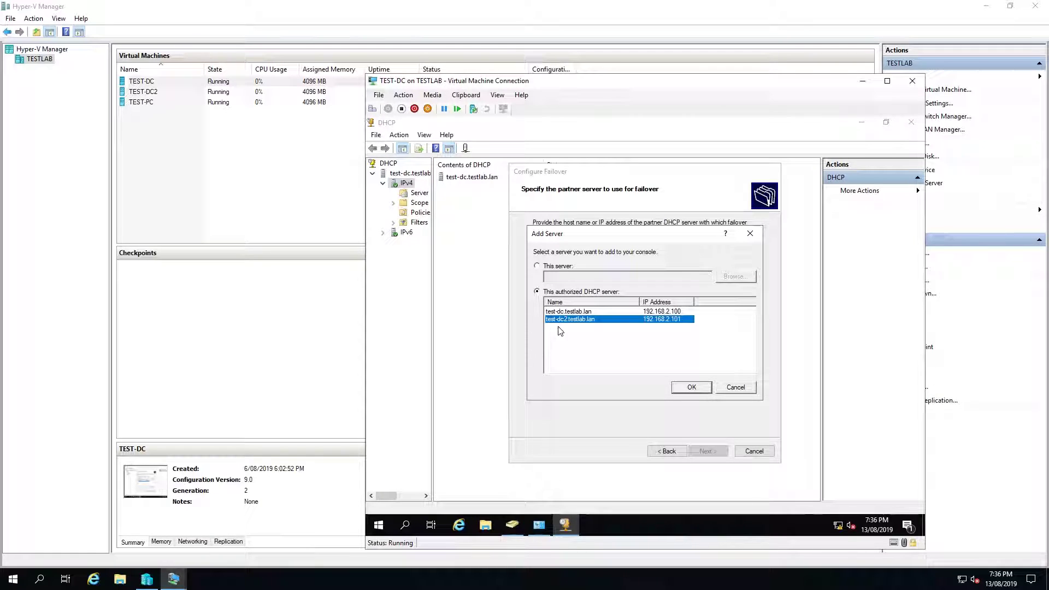
left_click(691, 387)
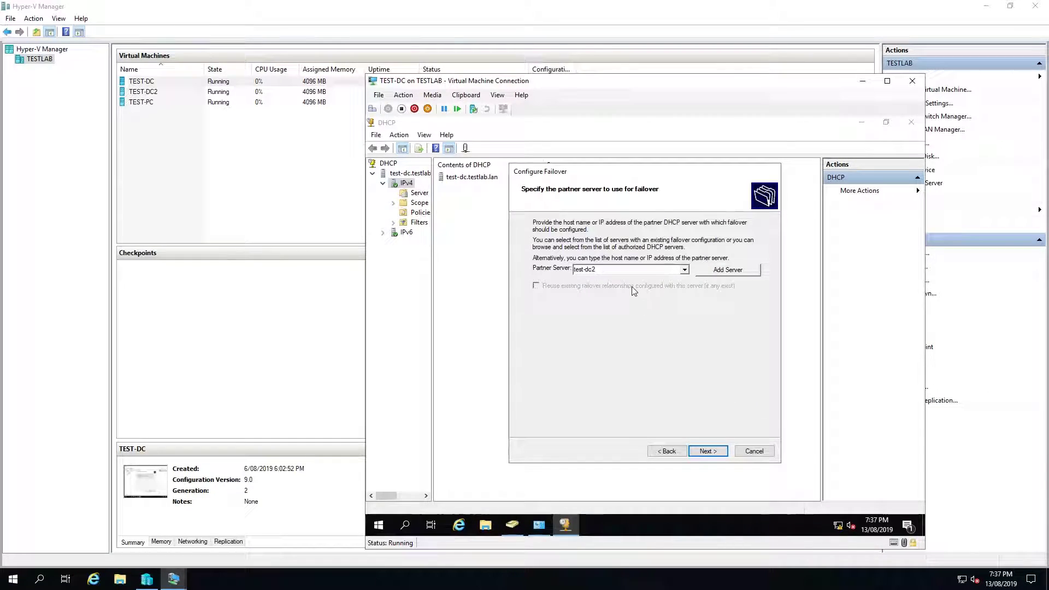
left_click(705, 451)
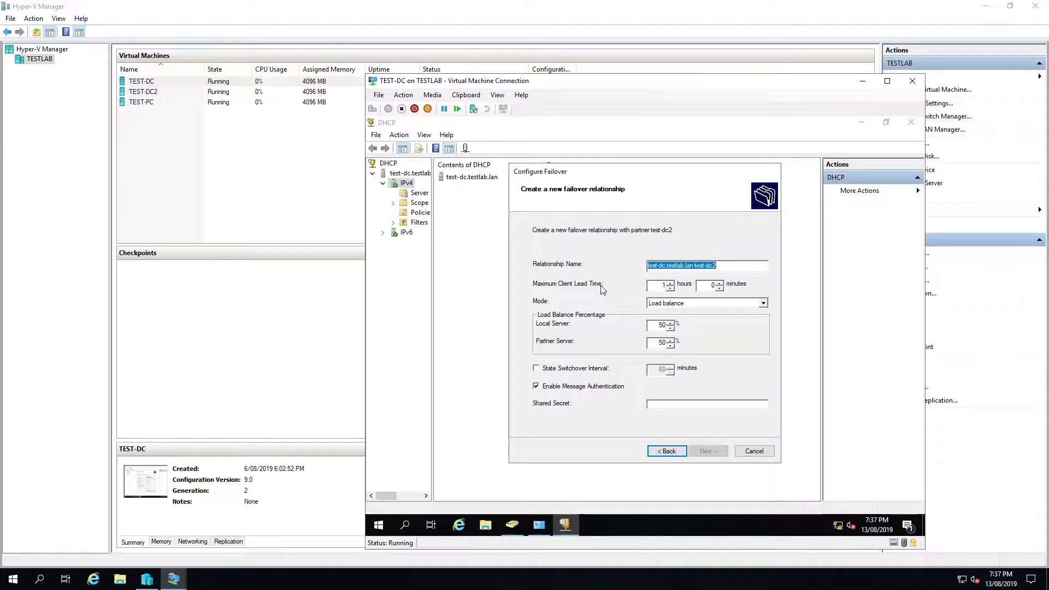
Keep Load balance mode at a 50/50 split and paste the shared secret.
left_click(668, 304)
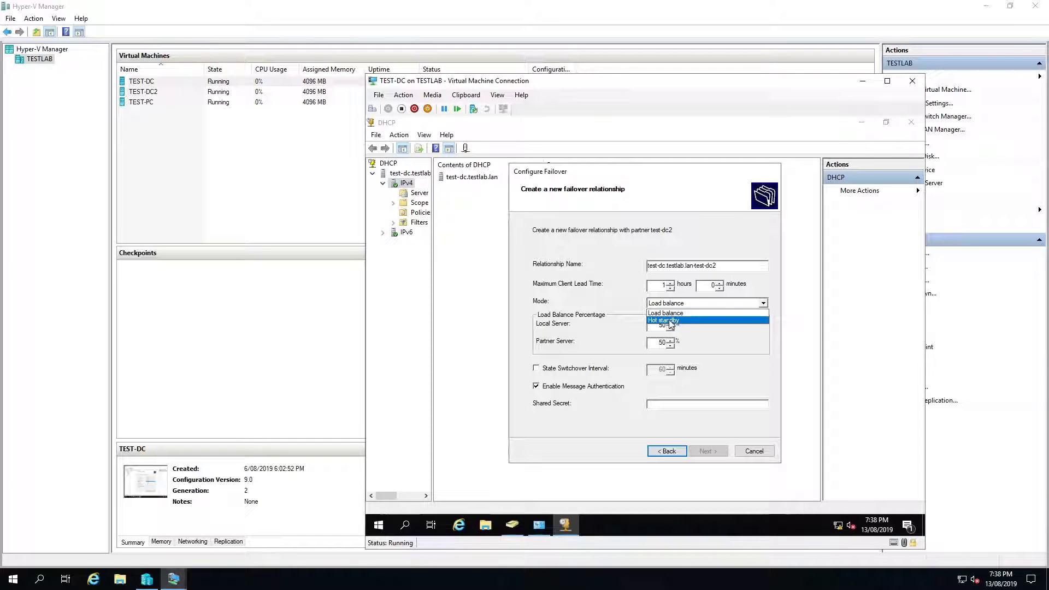
left_click(669, 313)
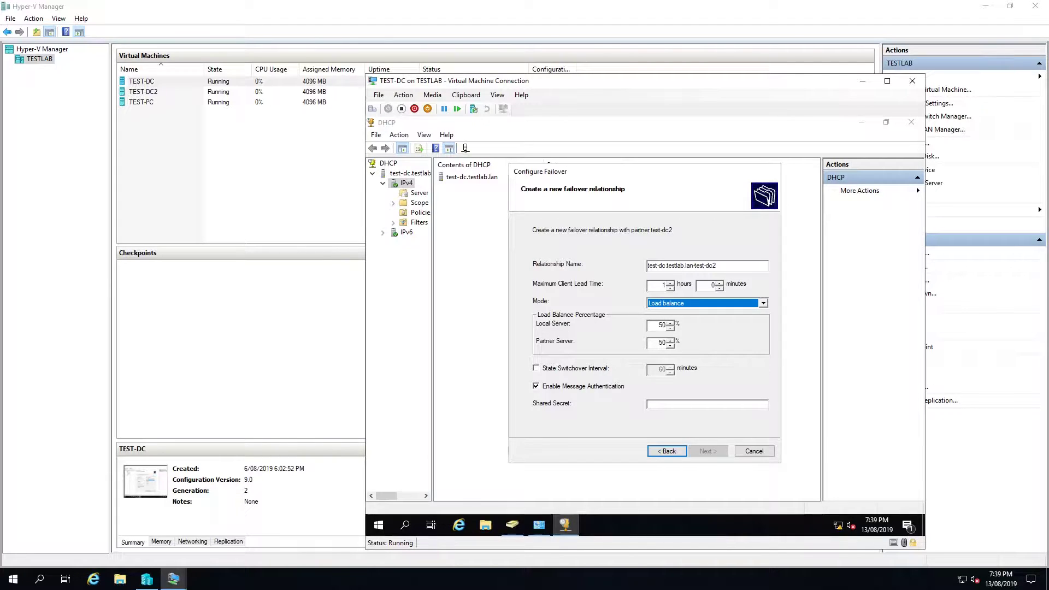
left_click(707, 404)
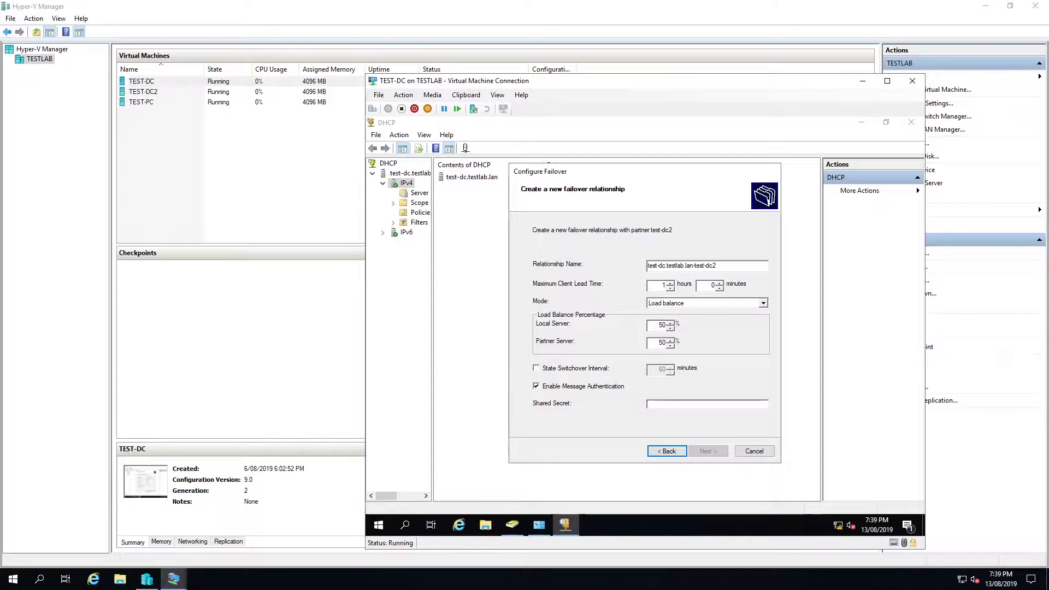
key("ctrl+v")
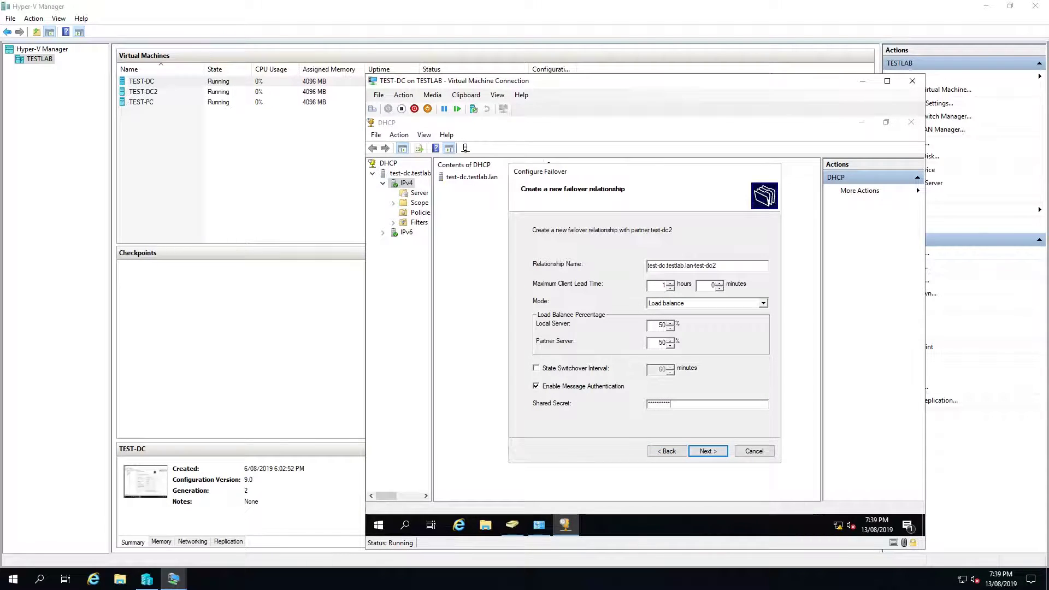
left_click(699, 453)
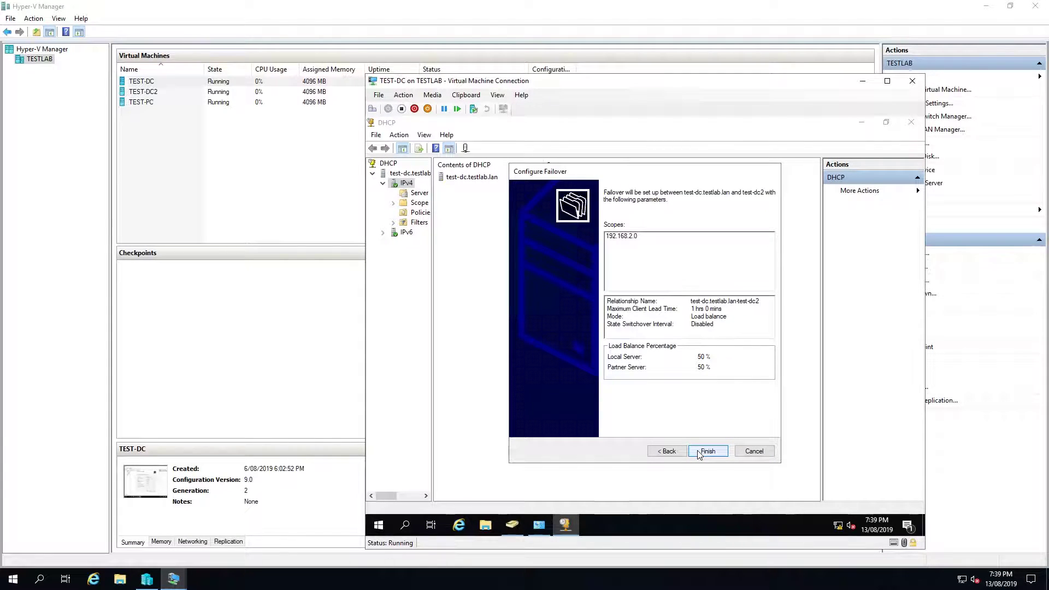
Finish the wizard to create the test-dc/test-dc2 failover for 192.168.2.0, then close the log.
left_click(699, 453)
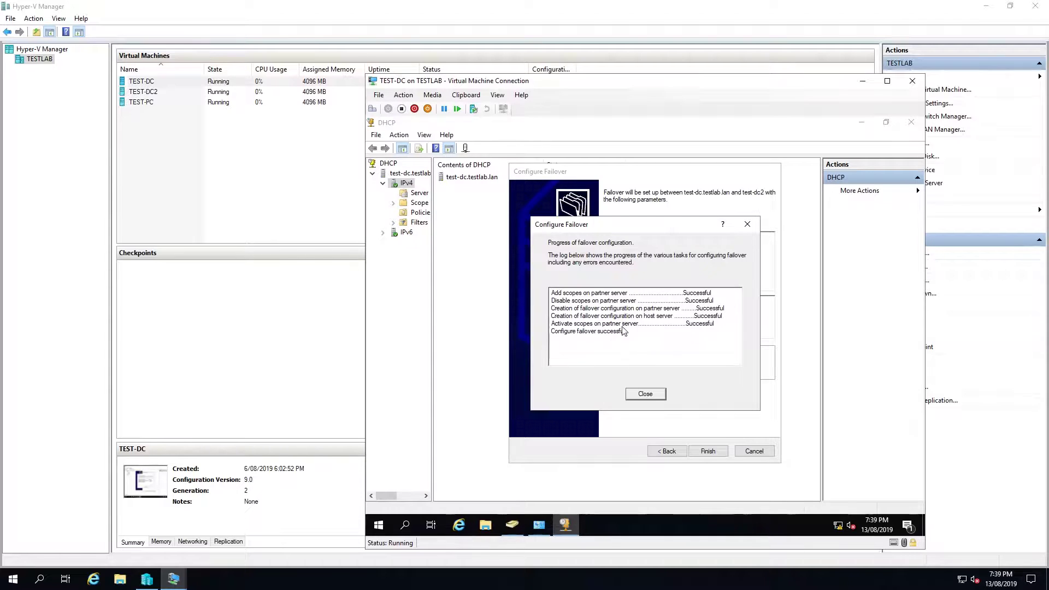
left_click(645, 393)
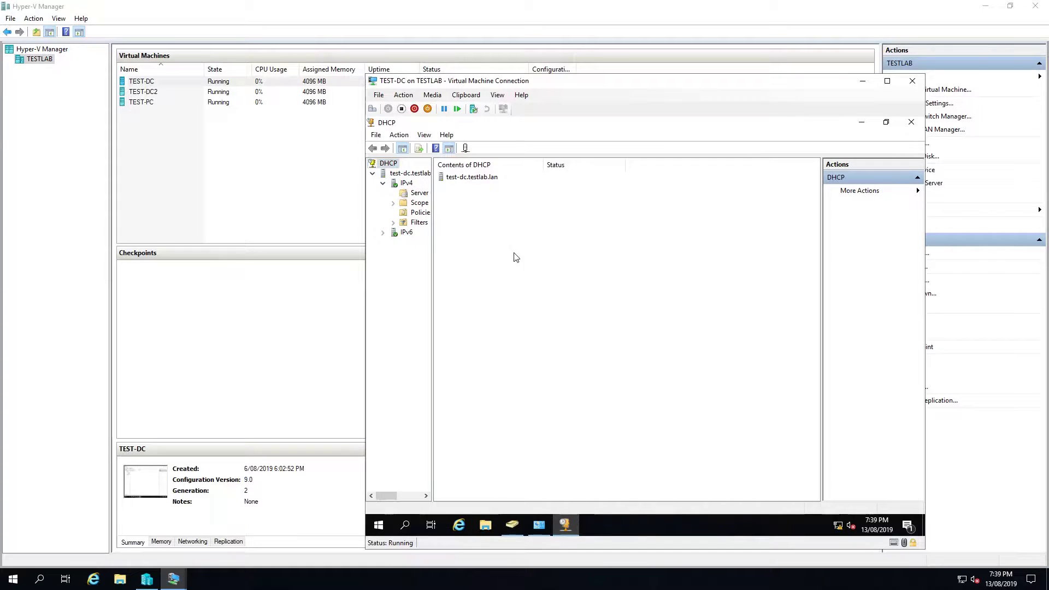
Run Replicate Failover Scopes on IPv4, confirm the warning, and close the replication log.
right_click(408, 185)
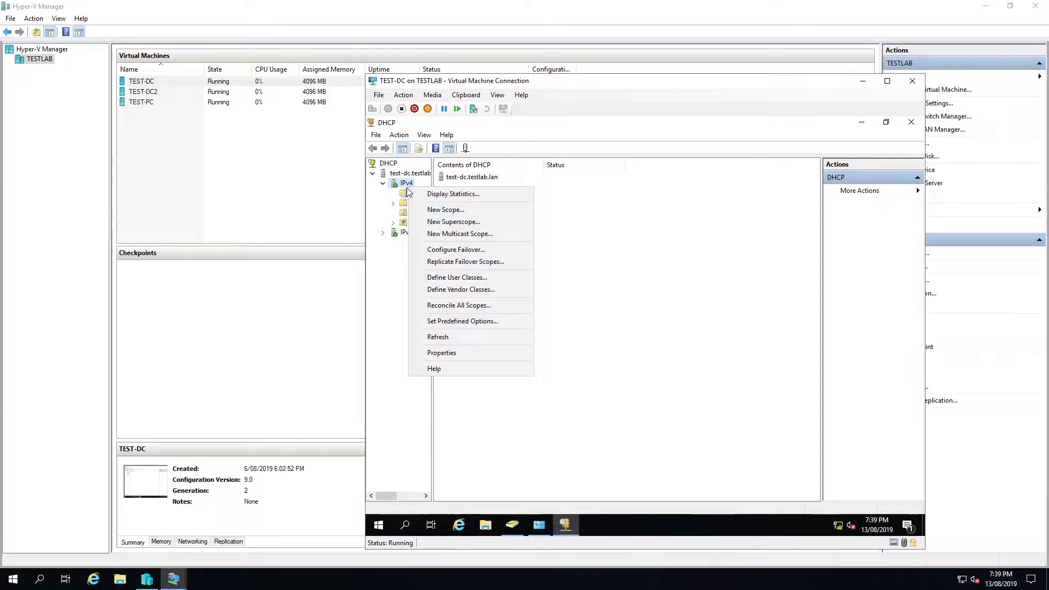
left_click(467, 263)
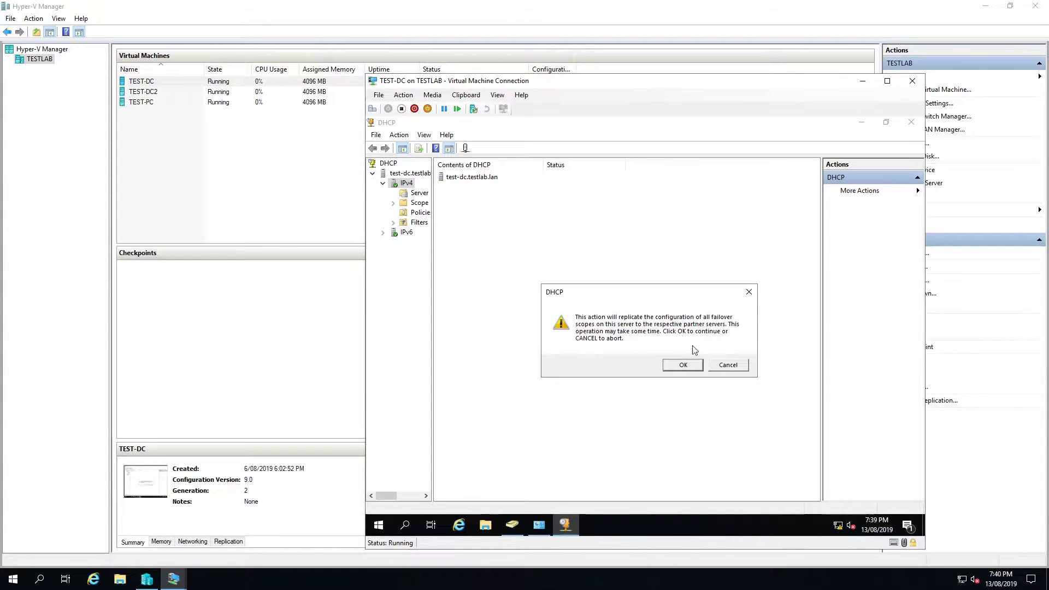
left_click(681, 365)
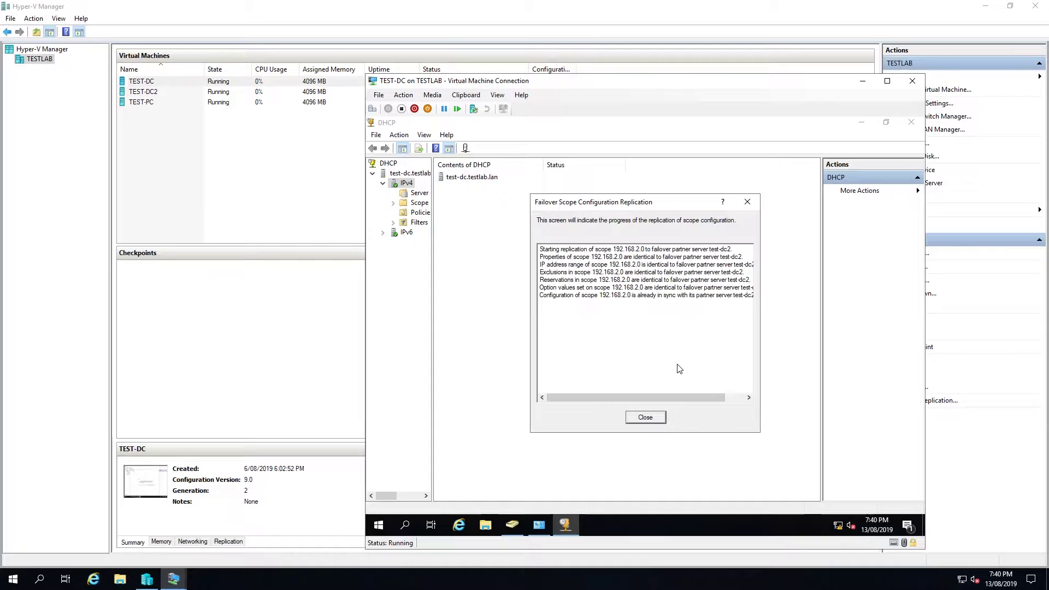
left_click(647, 421)
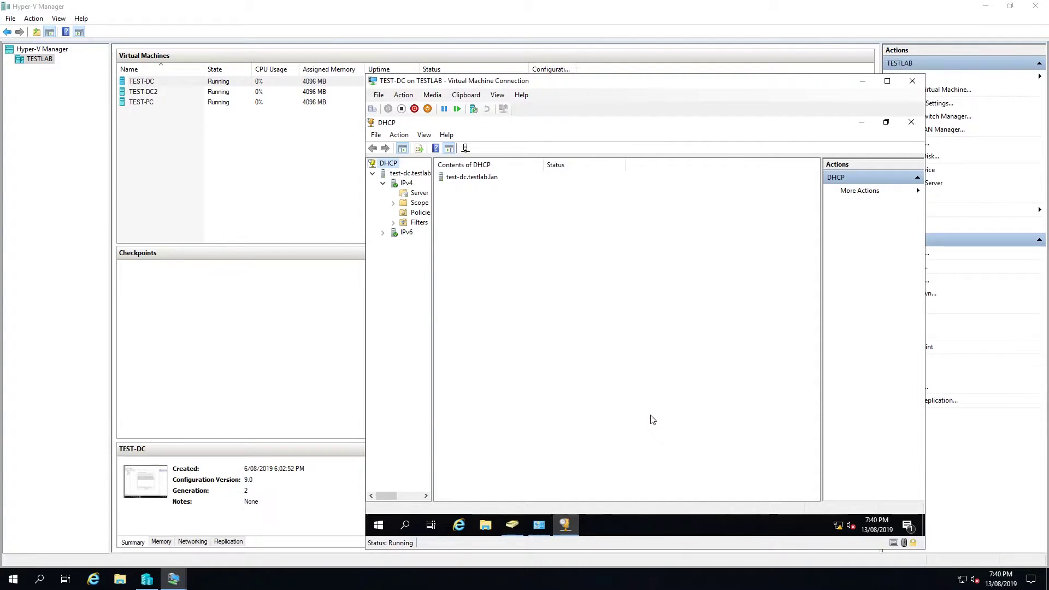
Open the TEST-DC2 console and review its DHCP server options, policies and IPv4 node.
left_click(197, 93)
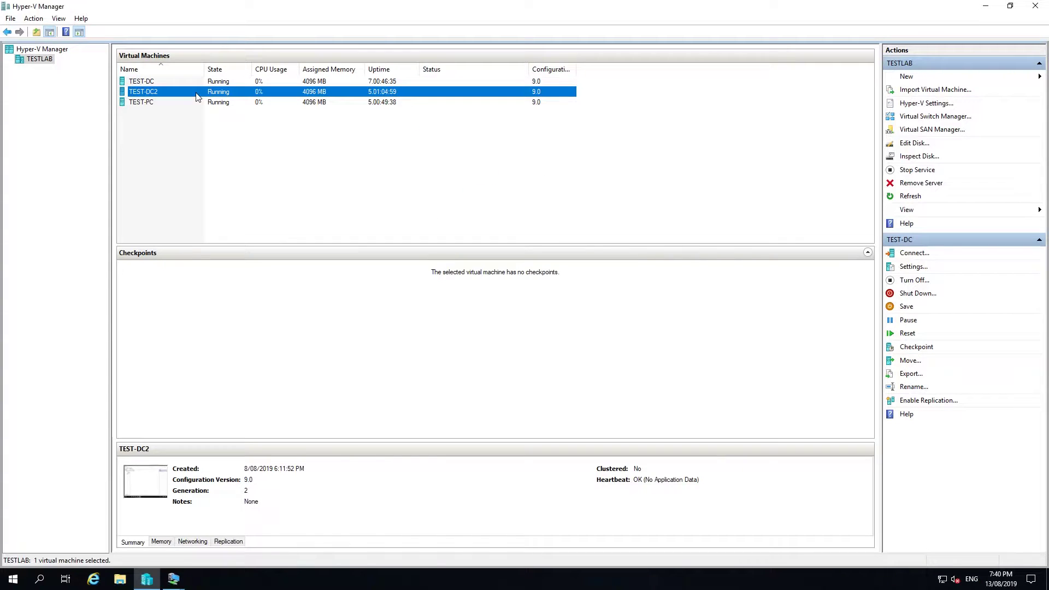
double_click(197, 97)
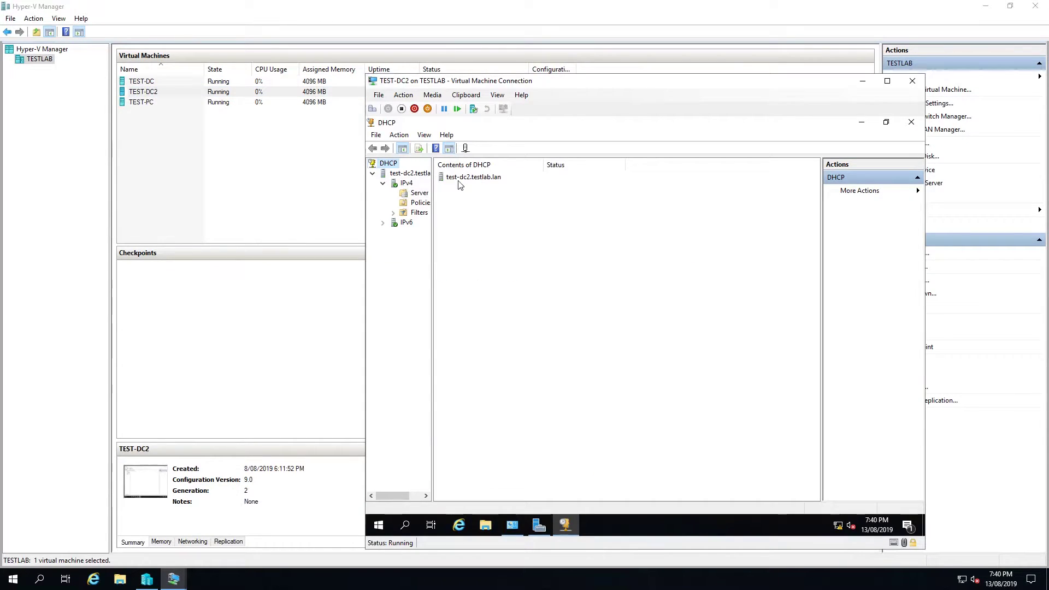
left_click(418, 192)
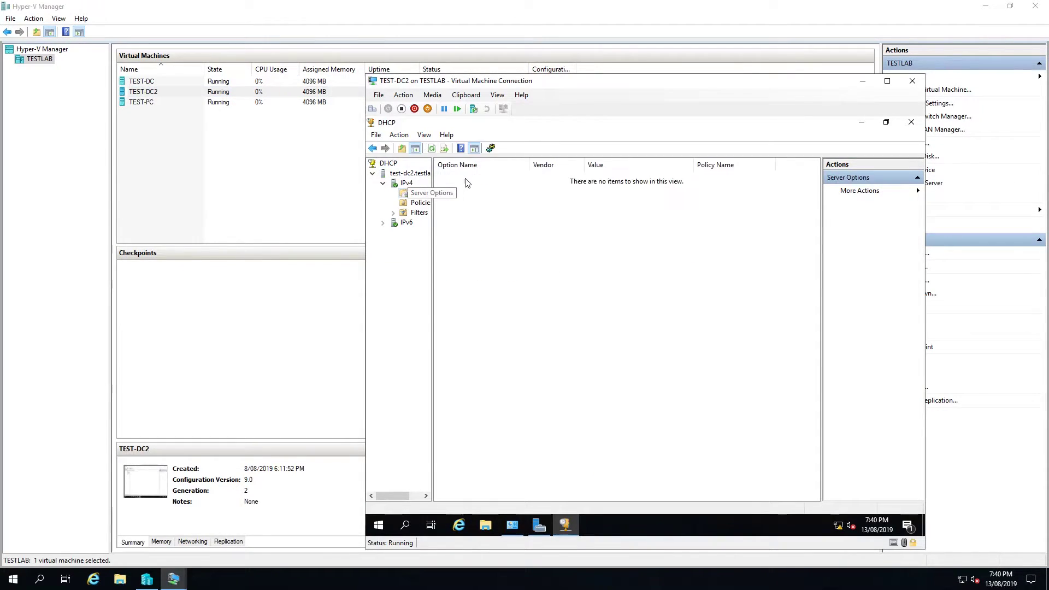
left_click(419, 203)
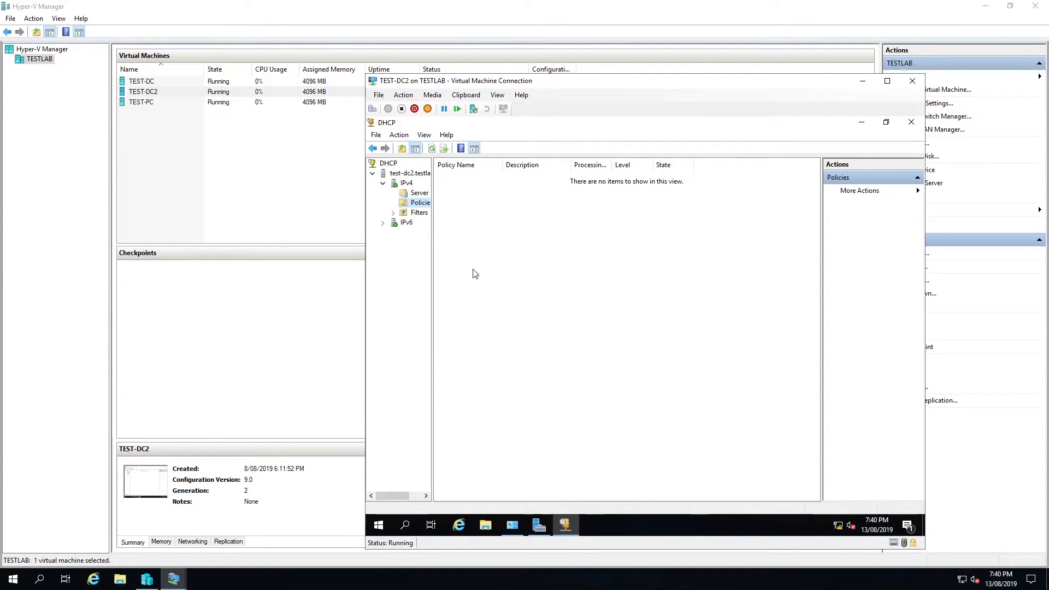
left_click(407, 184)
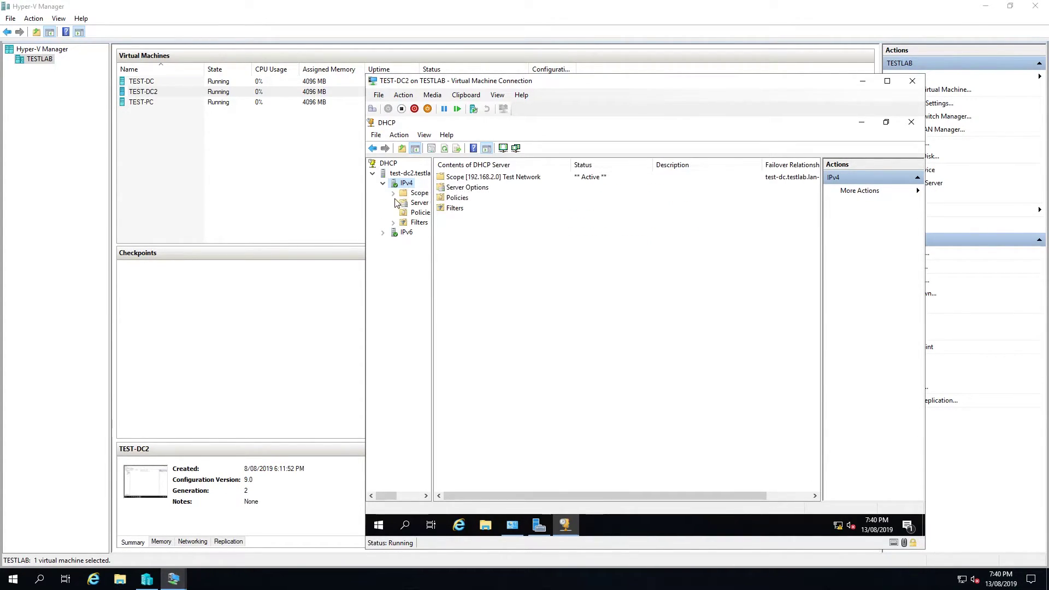
Browse scope 192.168.2.0's leases, pool, options and policies, confirming the TEST-PC reservation 192.168.2.2.
left_click(394, 193)
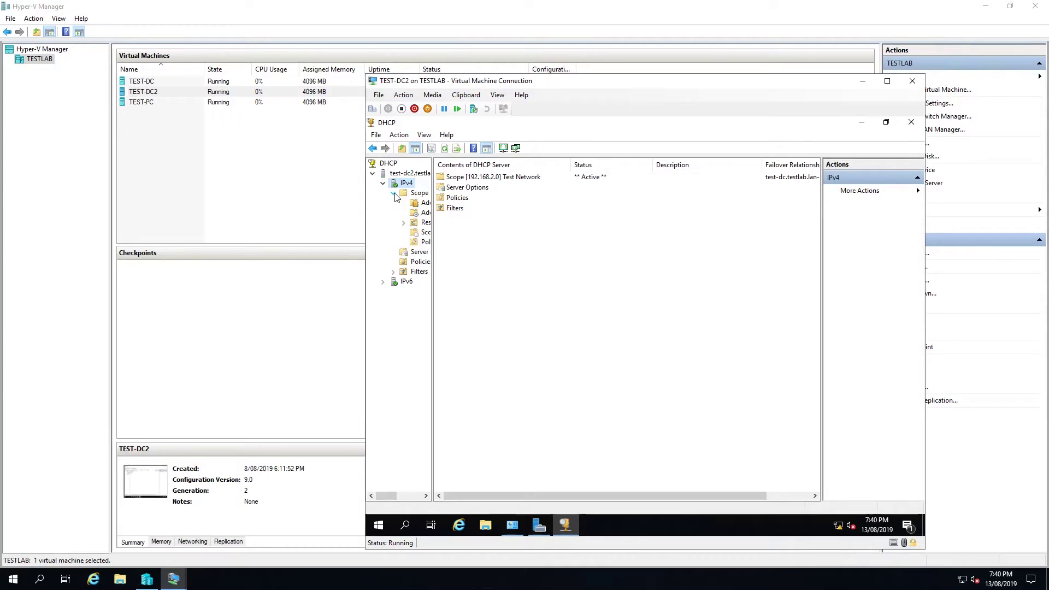
left_click_drag(433, 222, 529, 222)
left_click(443, 212)
left_click(442, 205)
double_click(439, 223)
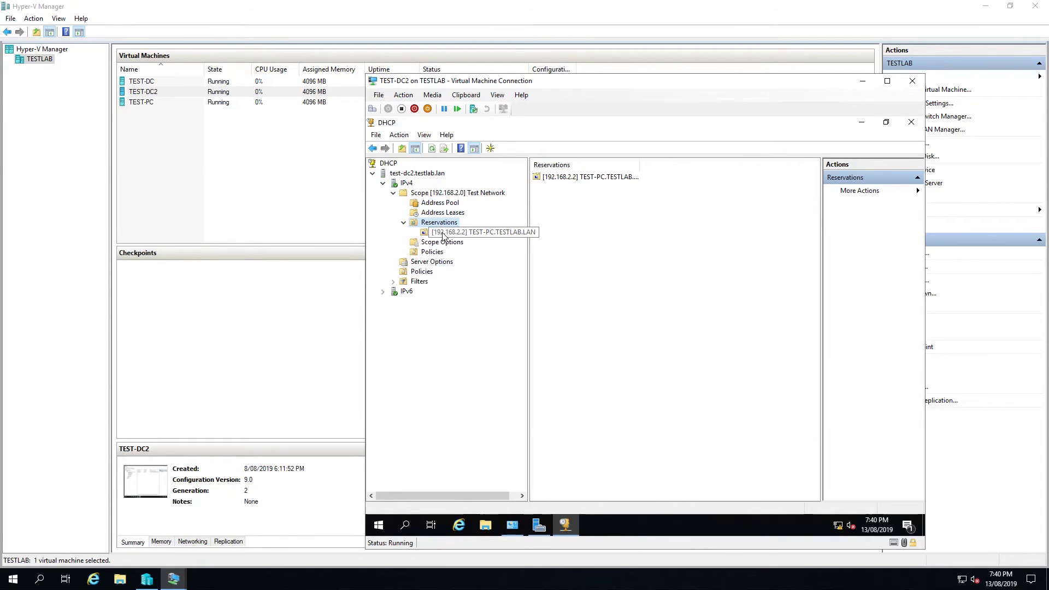
left_click(459, 232)
left_click(439, 242)
left_click(432, 253)
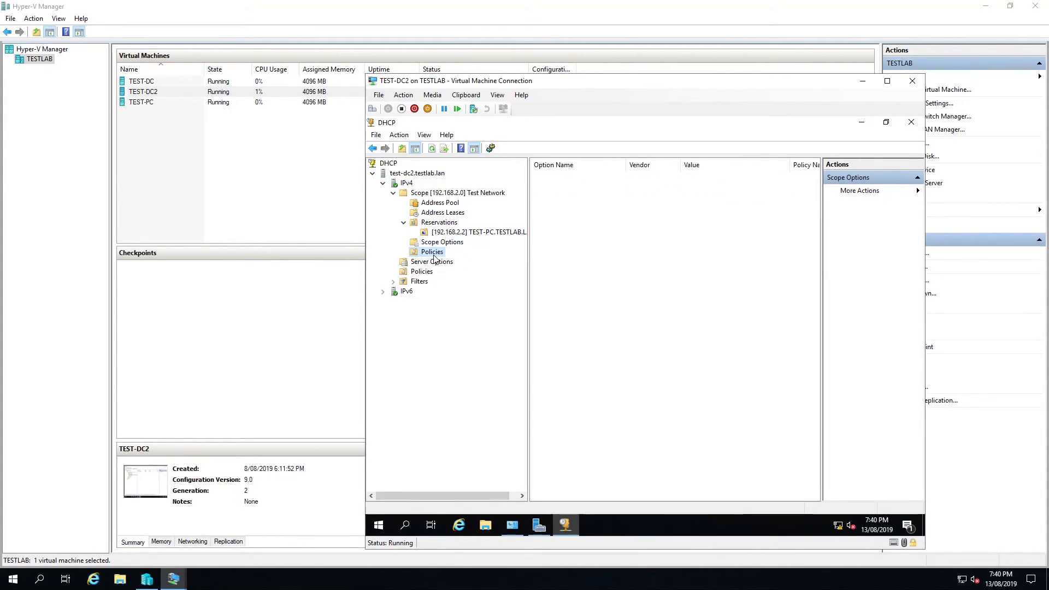